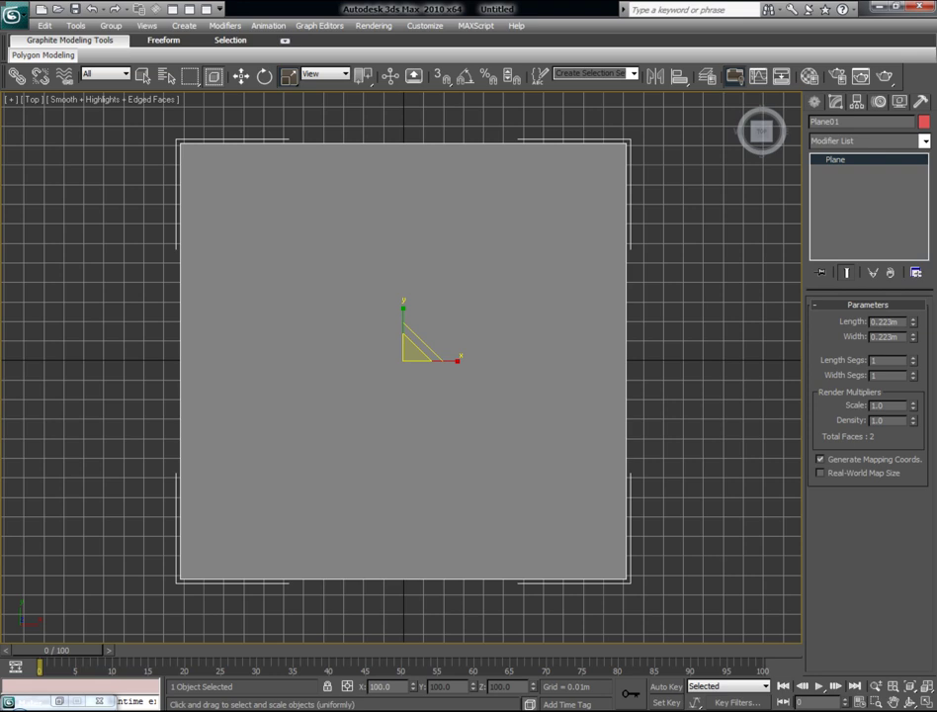
Step: Apply the repeating cracked-concrete material to the plane
middle_click_drag(403, 361, 402, 390)
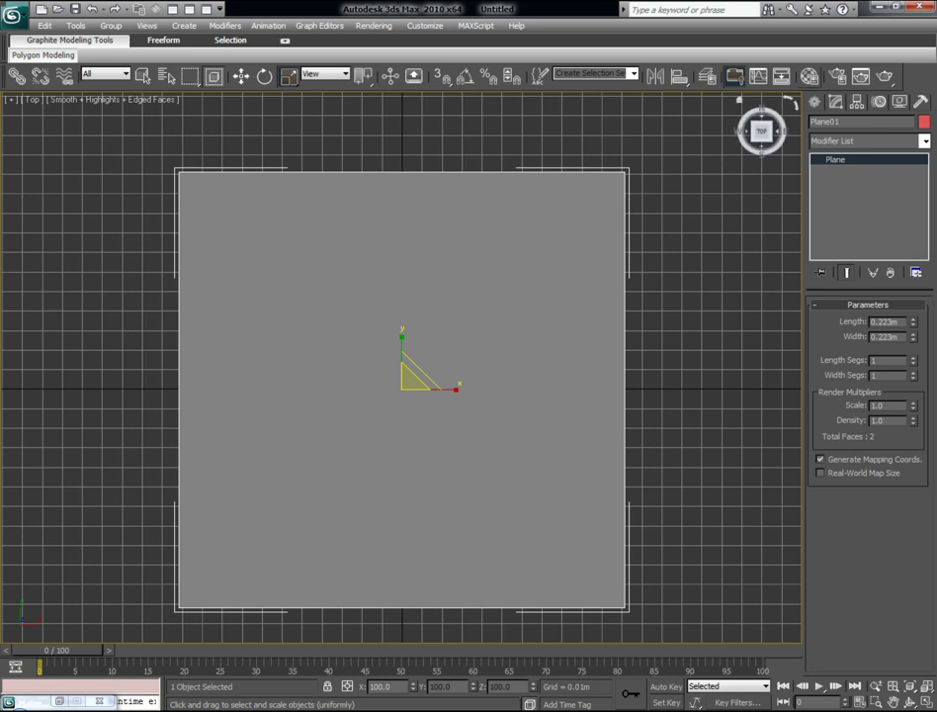
middle_click_drag(474, 366, 489, 358)
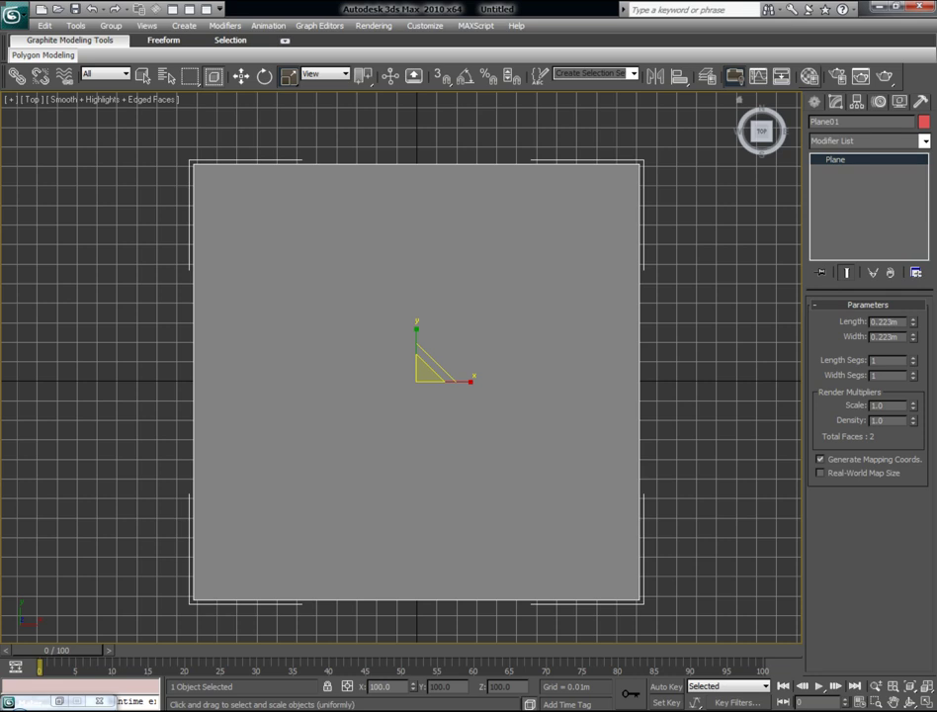
key("m")
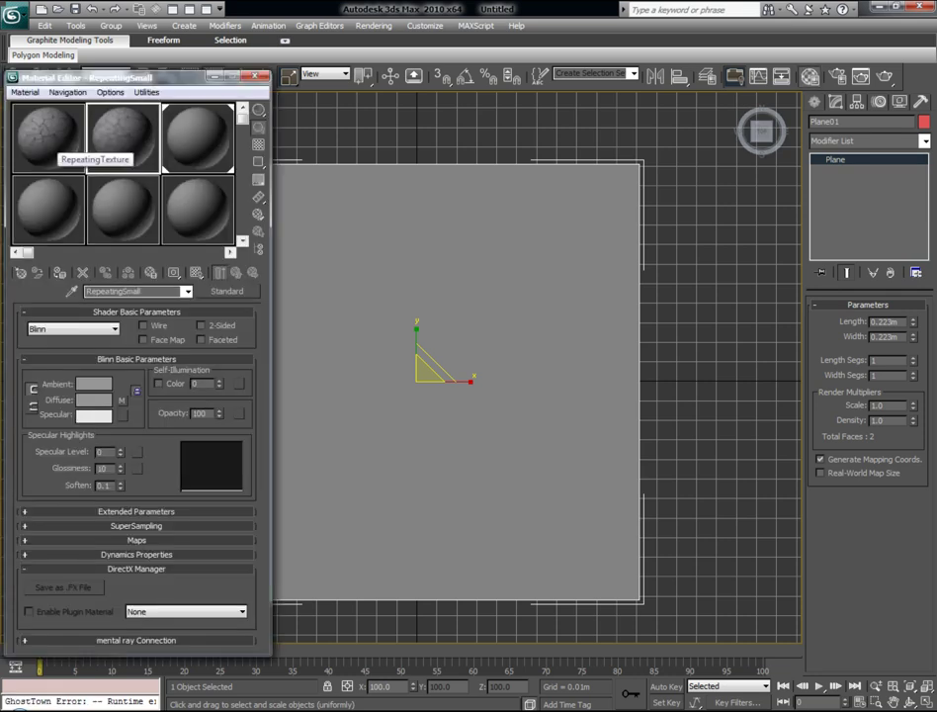
double_click(99, 138)
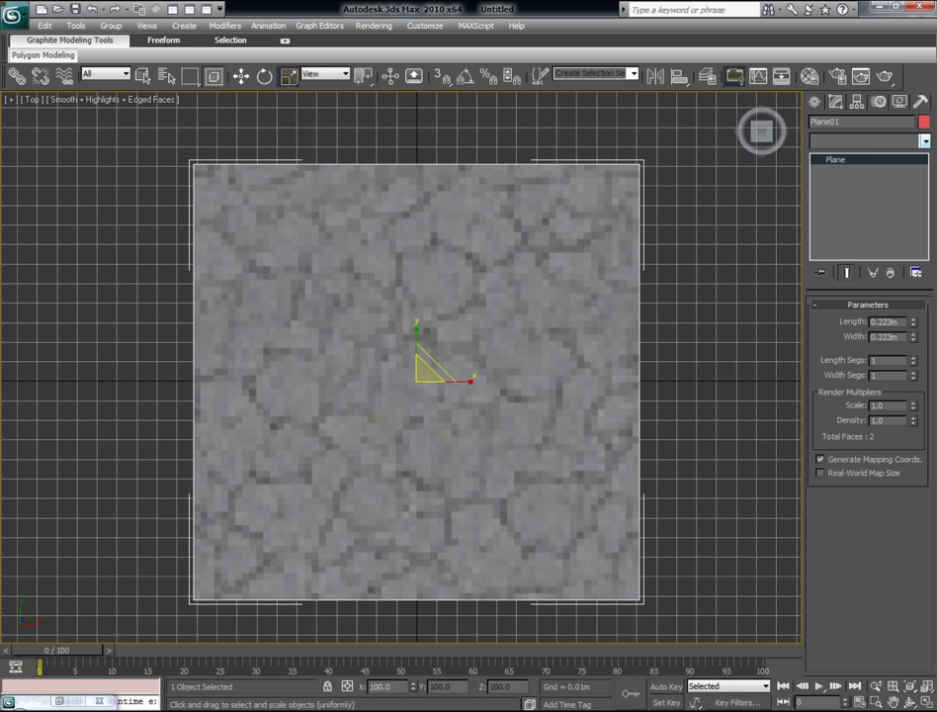
Step: Add a UVW Map modifier to the plane and scale its mapping gizmo down to about one fifth of the plane's width
left_click(925, 141)
left_click_drag(925, 202, 925, 489)
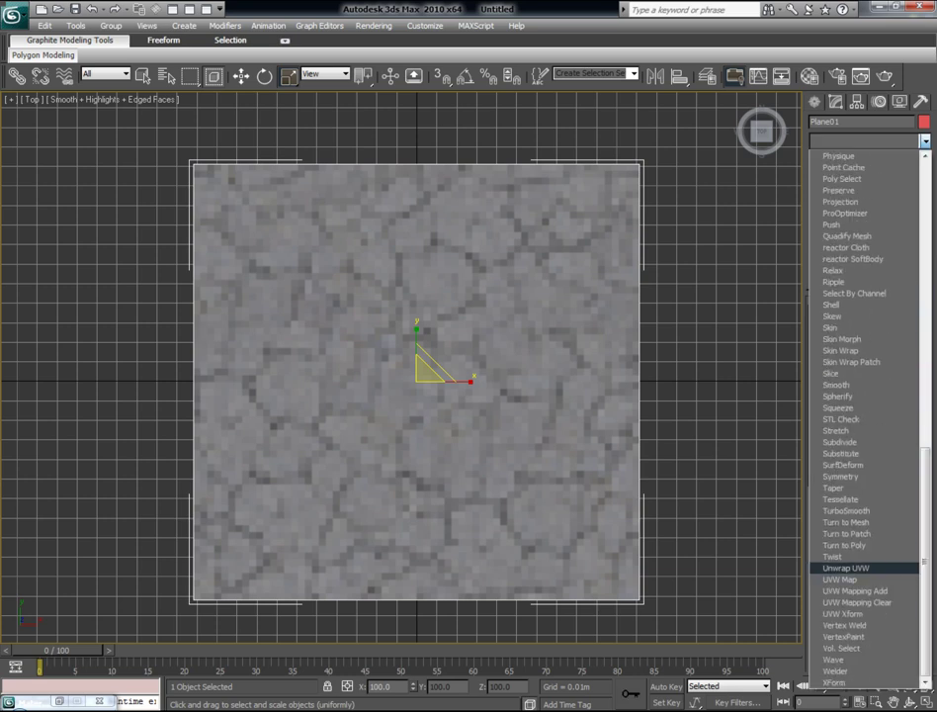
left_click(840, 580)
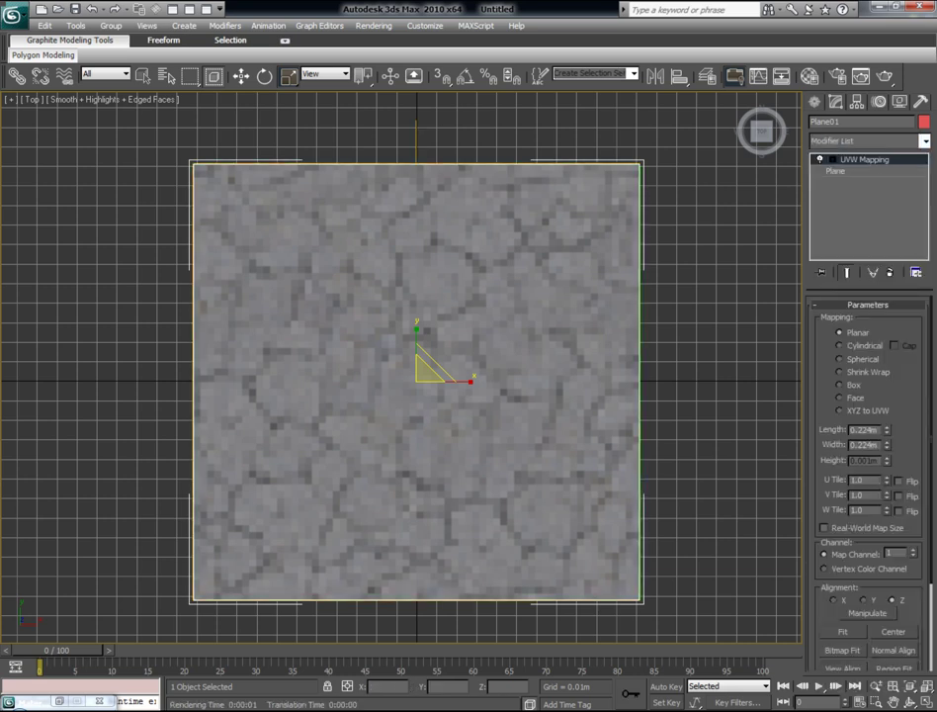
left_click_drag(425, 374, 426, 528)
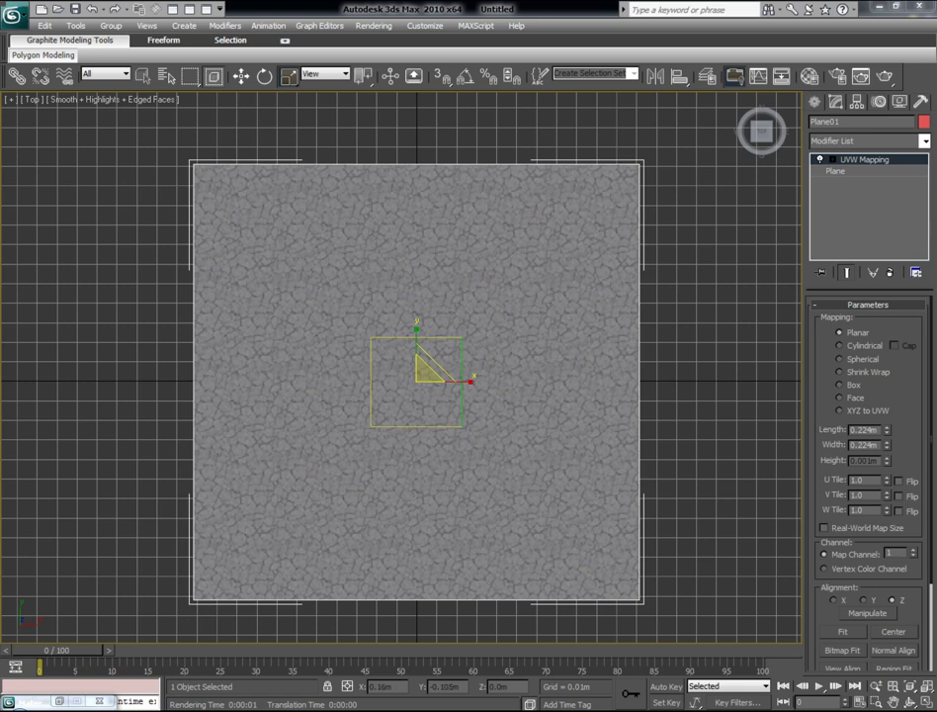
type("-0.1")
key("Return")
Step: Switch to Photoshop and examine the layered texture image at a wider zoom
key("alt+Tab")
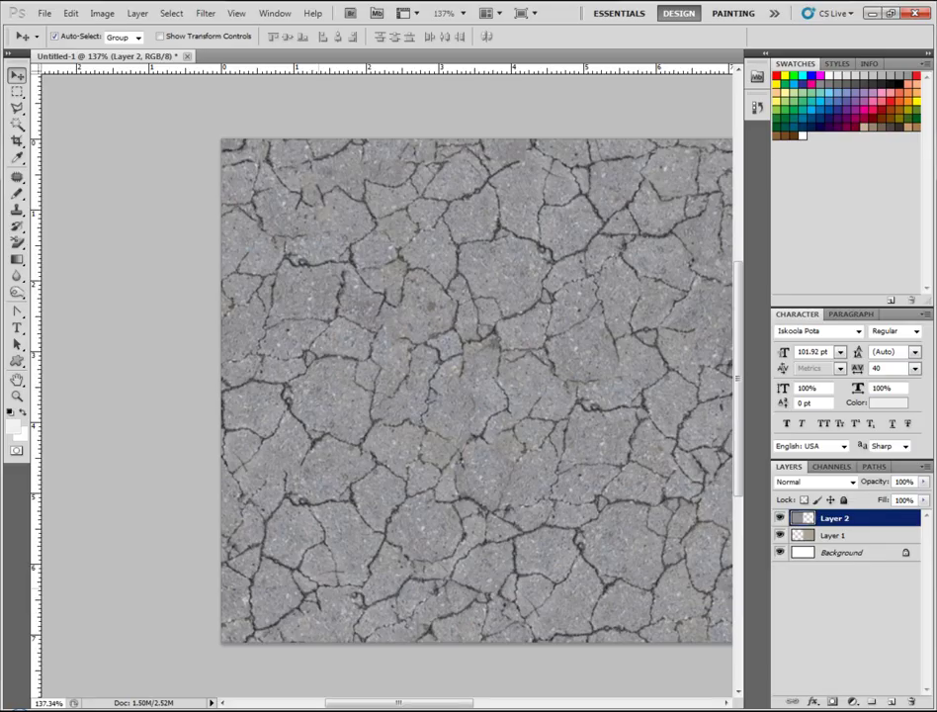
scroll(331, 582, "down", 5, "alt")
scroll(386, 385, "up", 1, "alt")
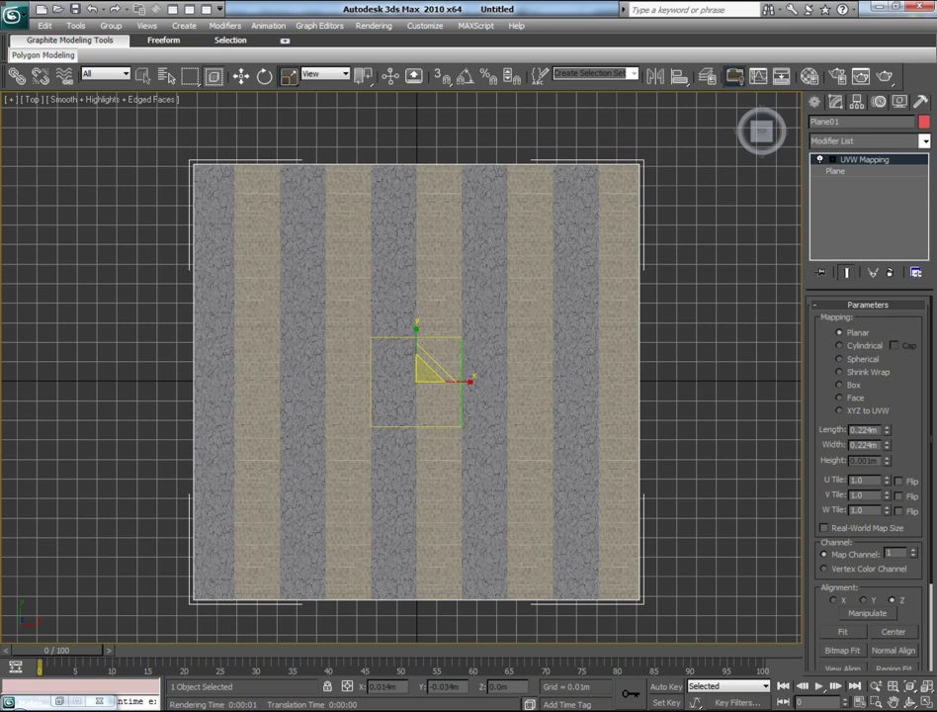
Step: Convert the textured plane to an Editable Poly
right_click(440, 435)
mouse_move(494, 575)
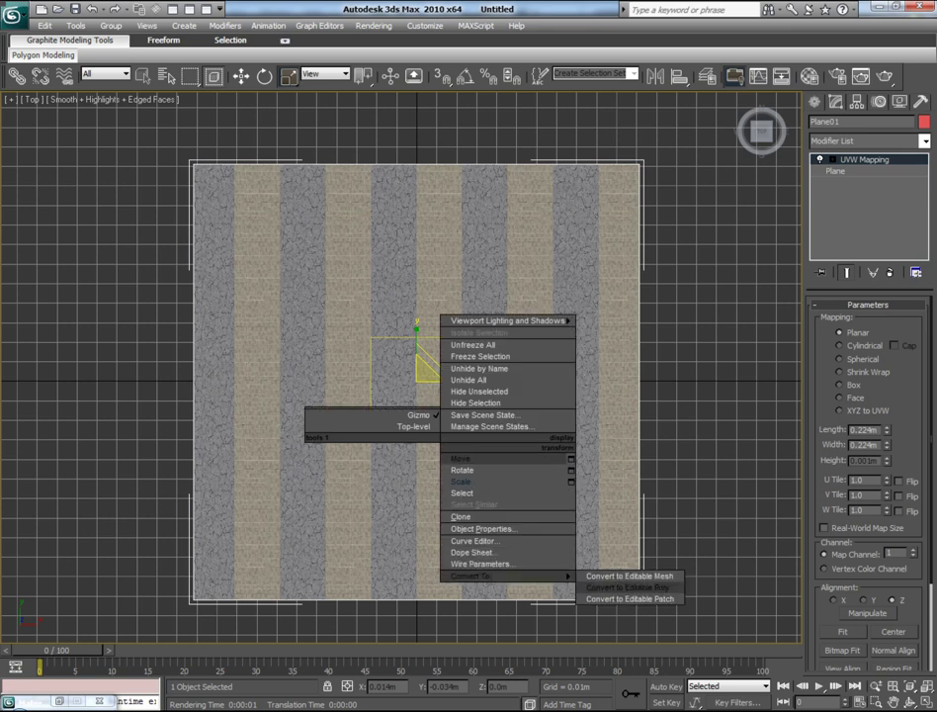
left_click(632, 583)
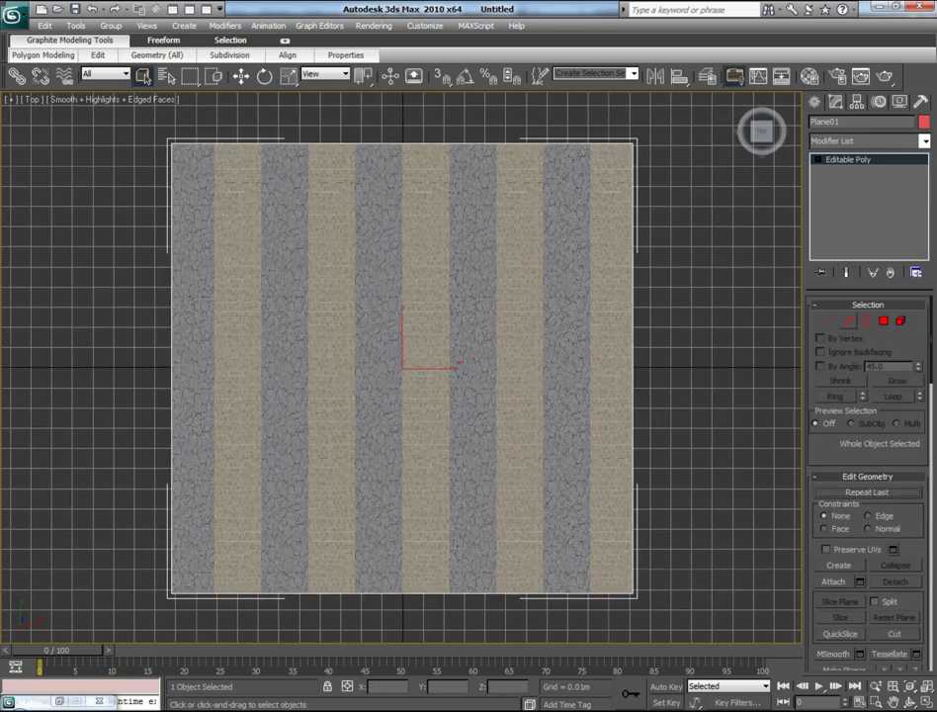
Step: Connect the plane's opposite edges with 4 segments in each direction, dividing it into a 5 by 5 grid
left_click(849, 322)
left_click_drag(732, 344, 146, 421)
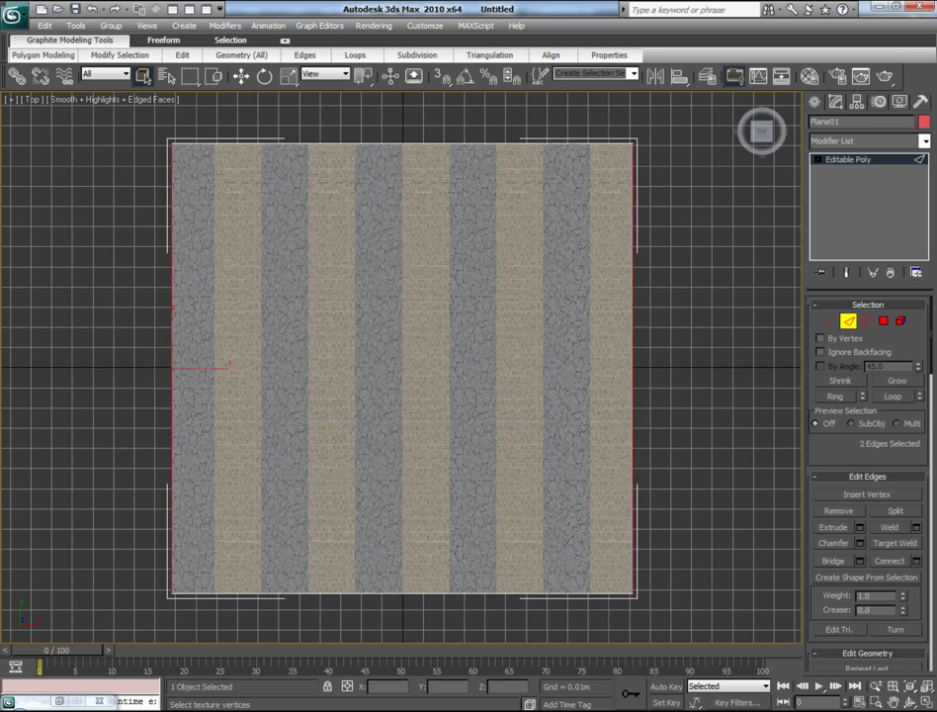
left_click(919, 560)
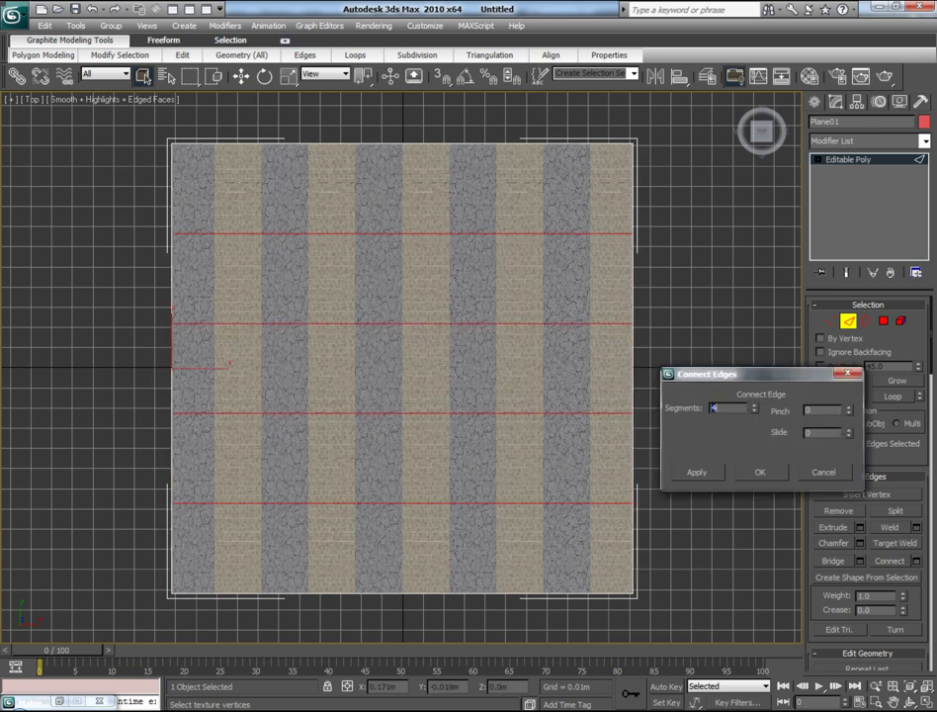
key("Return")
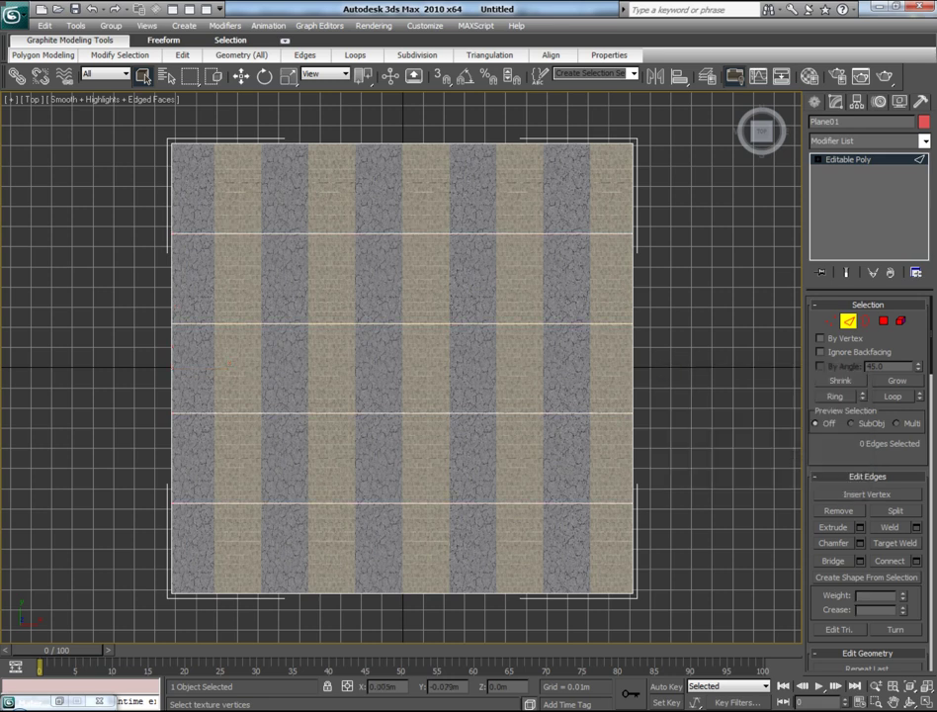
key("ctrl+shift+e")
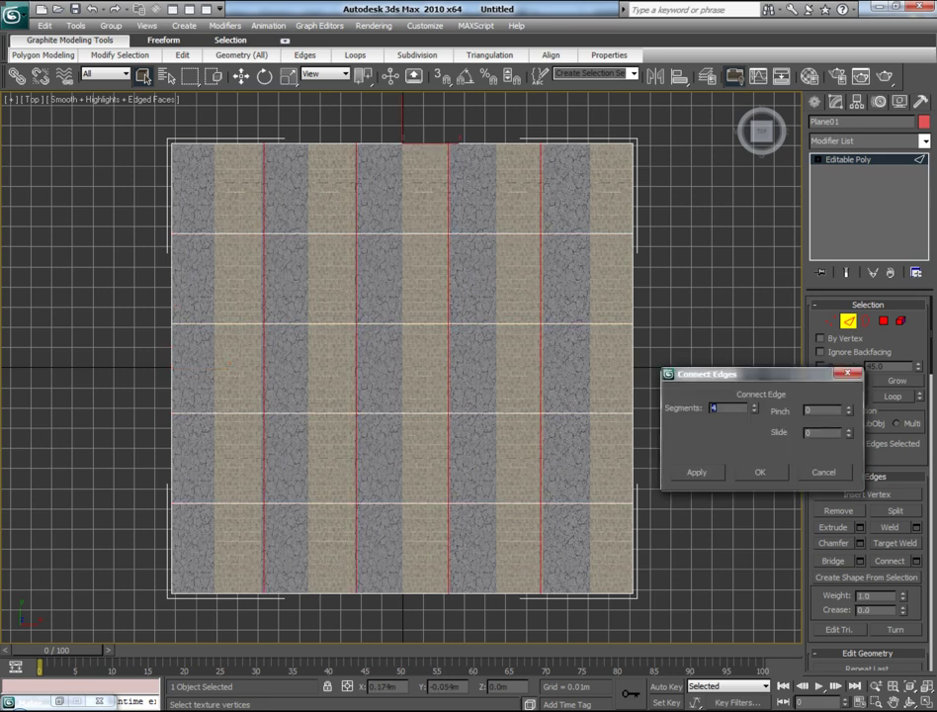
key("Return")
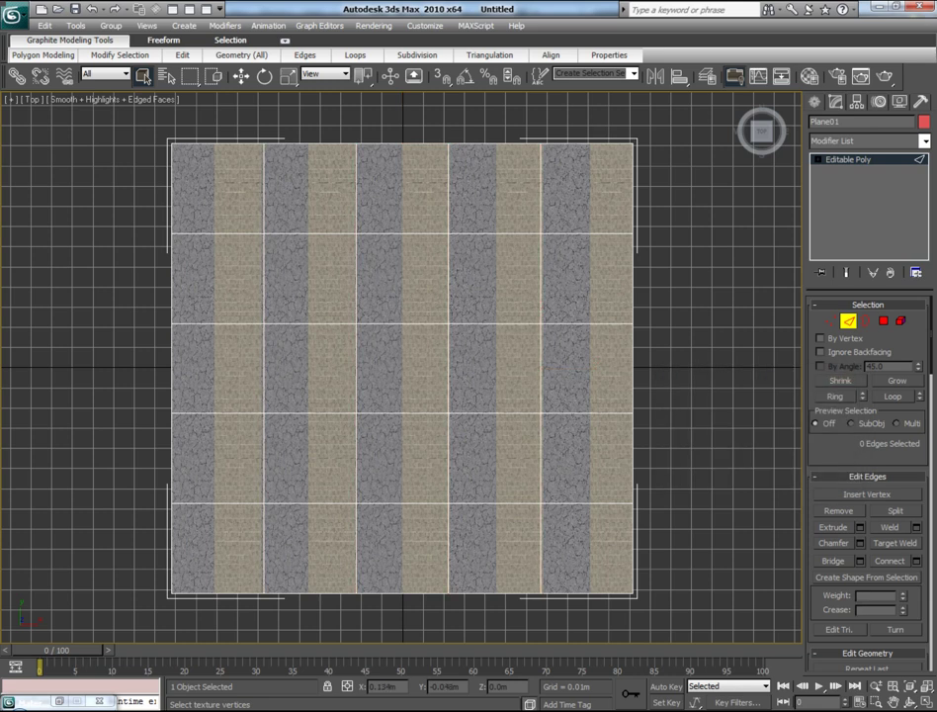
key("2")
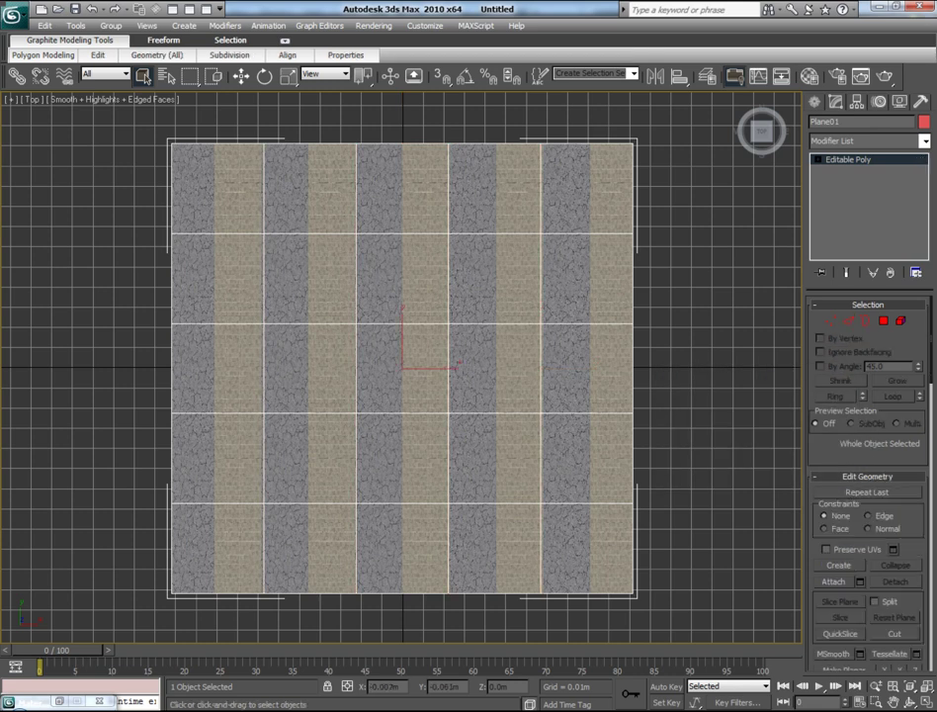
Step: Add an Unwrap UVW modifier to the plane and open its UV editor
left_click(925, 140)
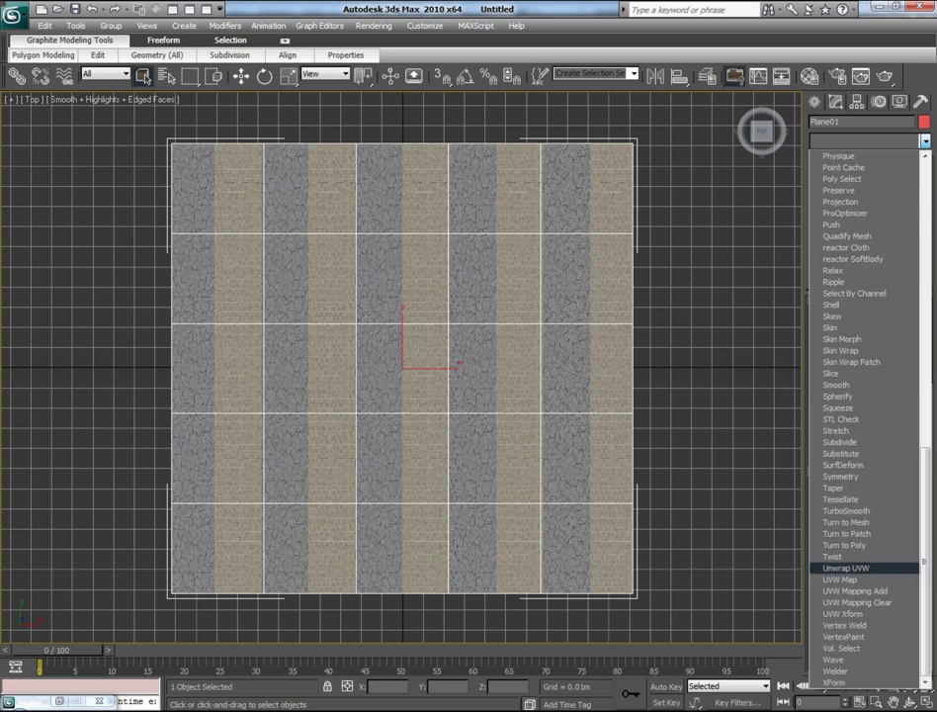
left_click(846, 567)
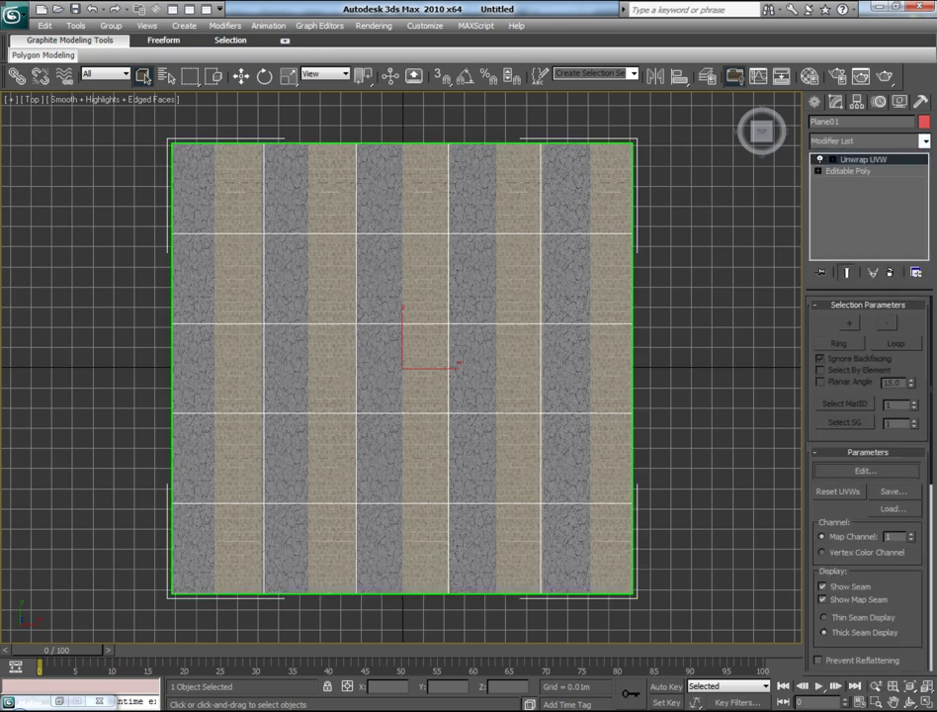
left_click(864, 587)
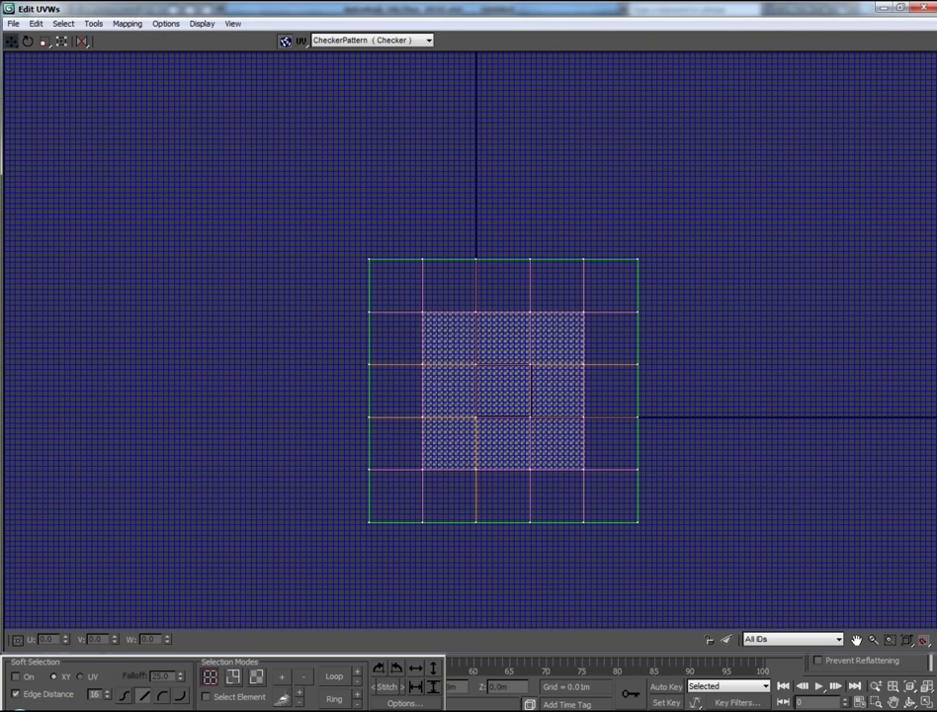
Step: Select all UV vertices of the grid and break them apart into separate faces
middle_click_drag(503, 390, 444, 367)
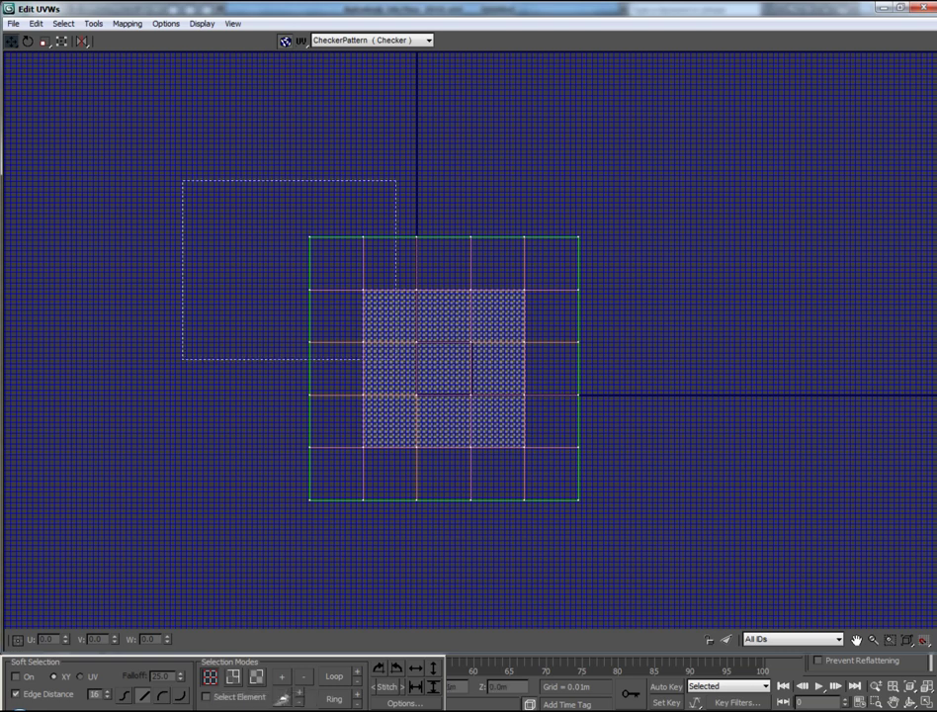
key("ctrl+a")
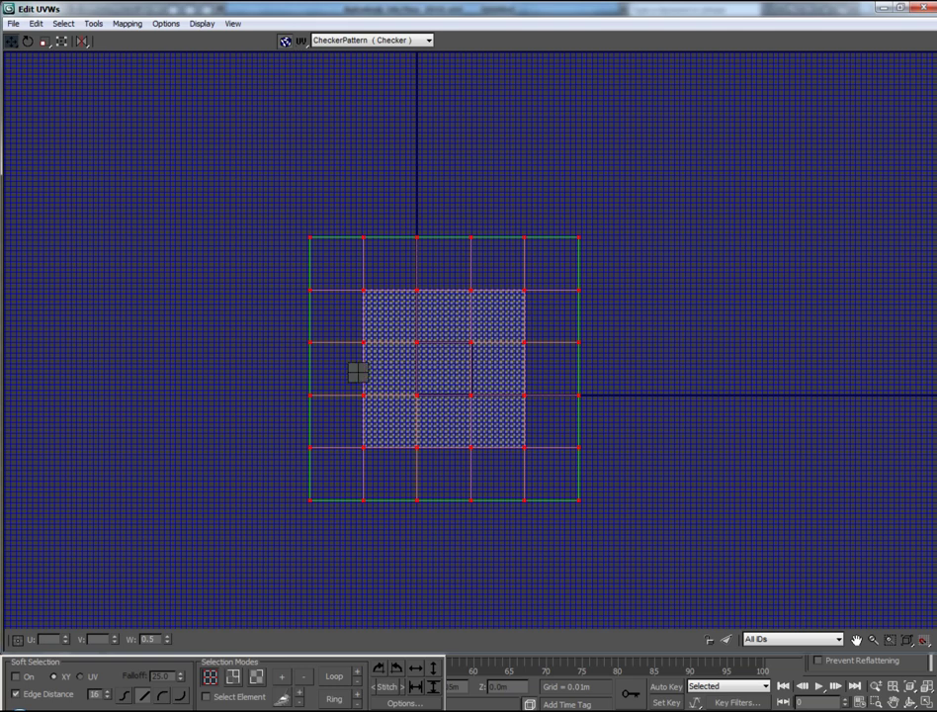
right_click(298, 364)
left_click(392, 342)
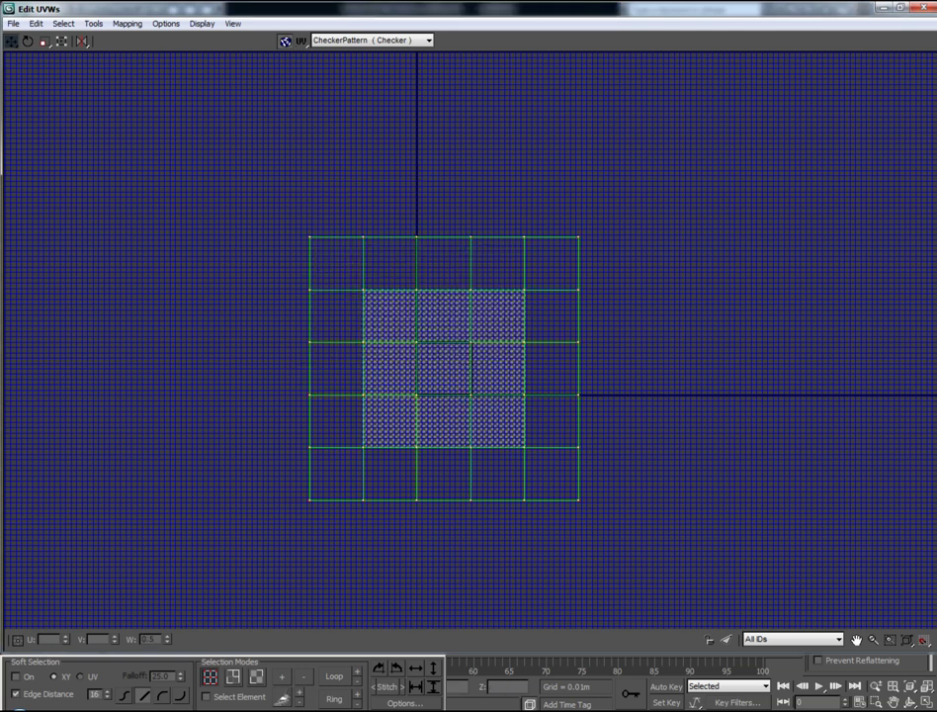
Step: Display Map #2 (atlas.png) as the UV editor background and hide the grid
left_click(427, 40)
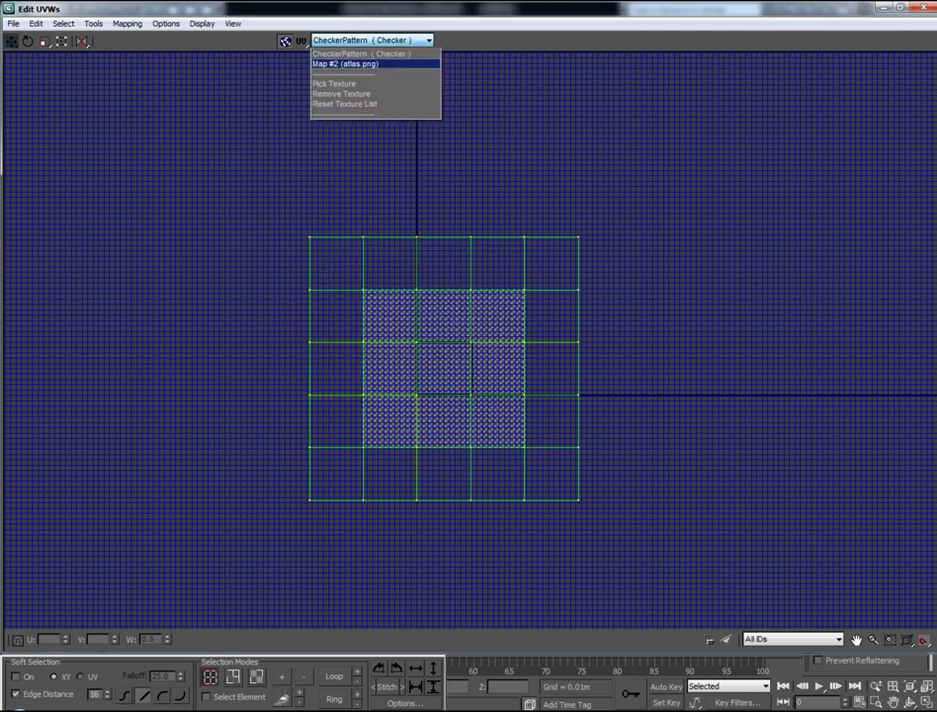
left_click(345, 63)
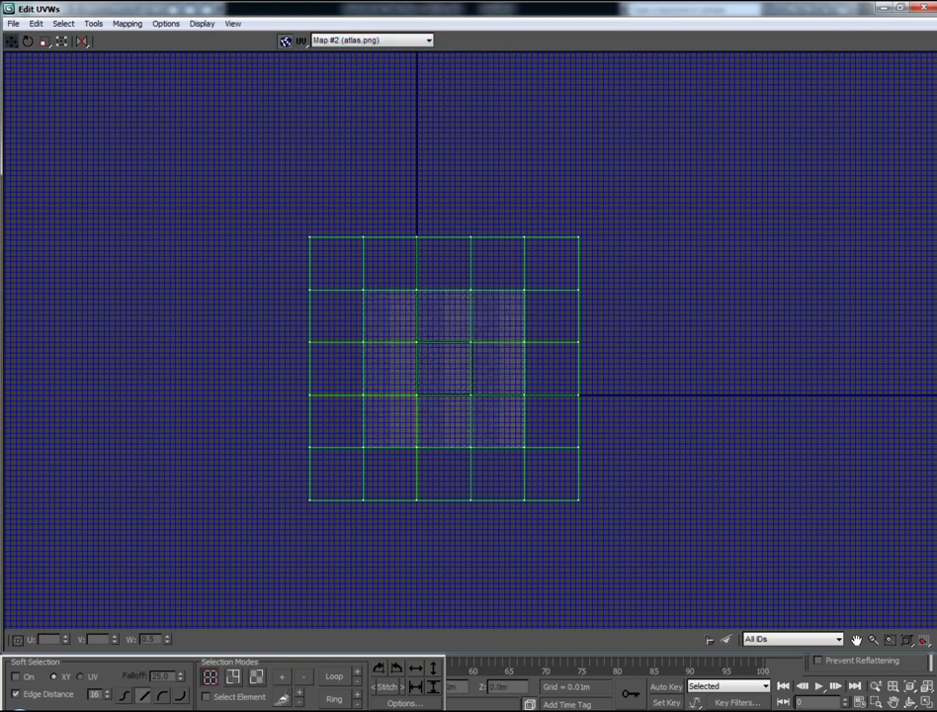
left_click(232, 22)
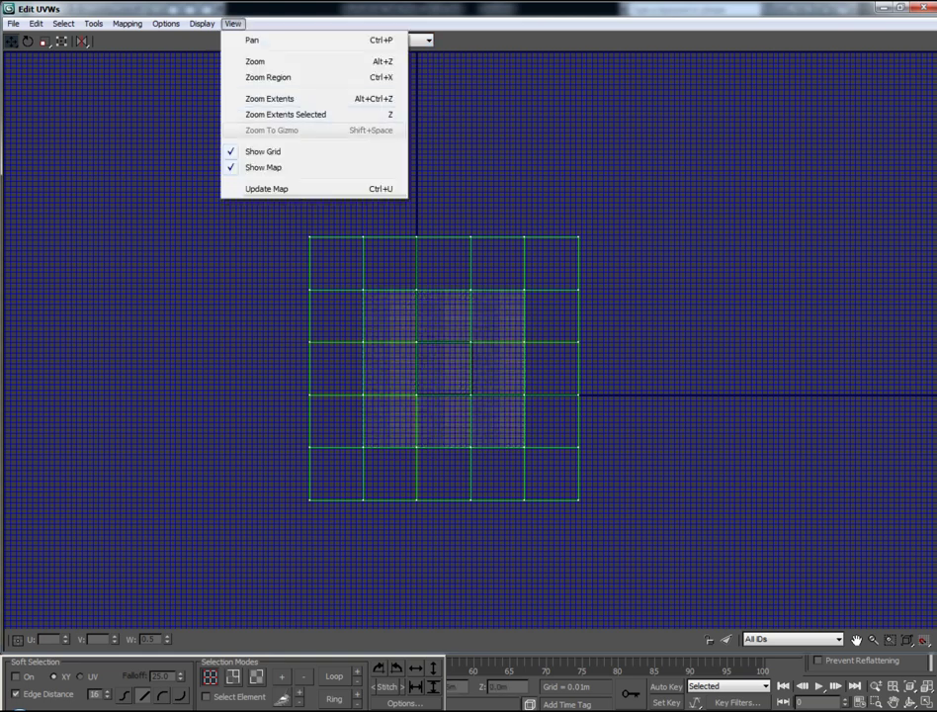
left_click(252, 150)
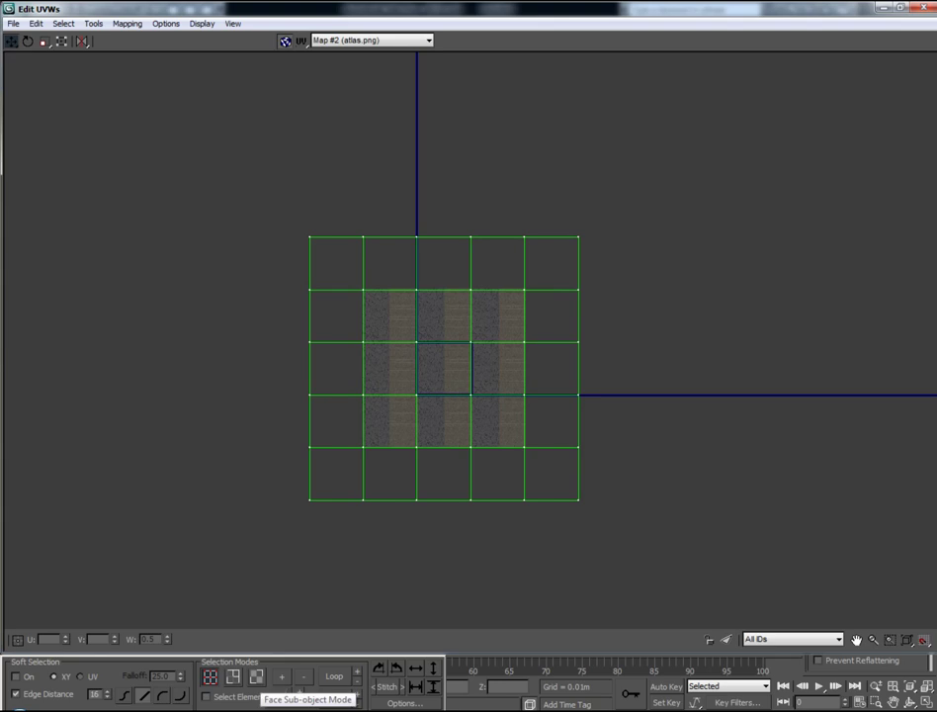
Step: Select the upper three rows of UV faces and move them down two rows so they overlap the lower ones
left_click(256, 677)
left_click_drag(230, 174, 593, 387)
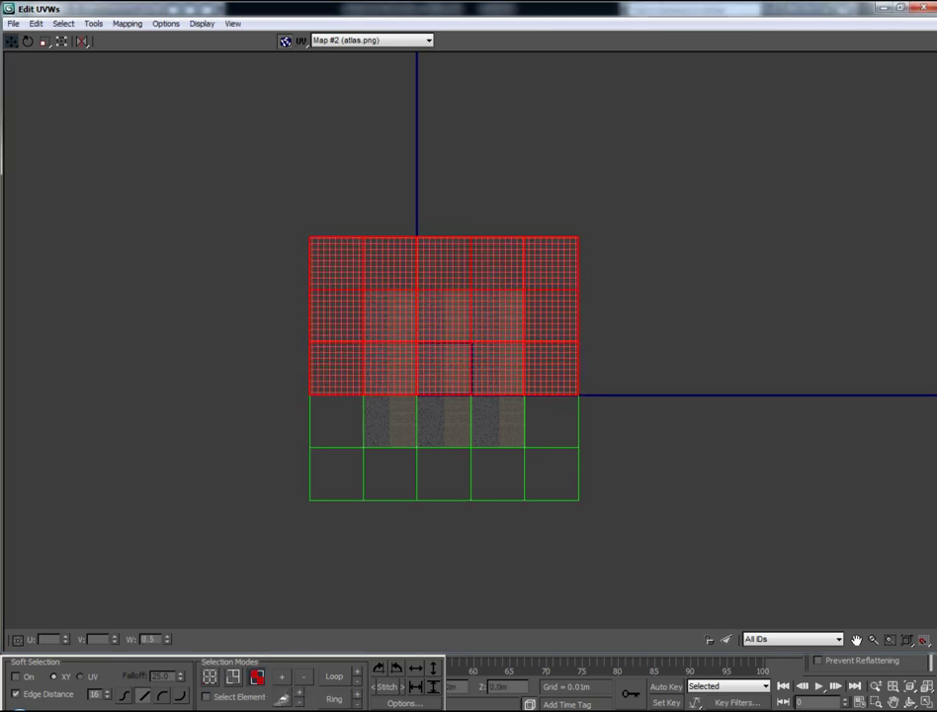
left_click_drag(444, 317, 444, 422)
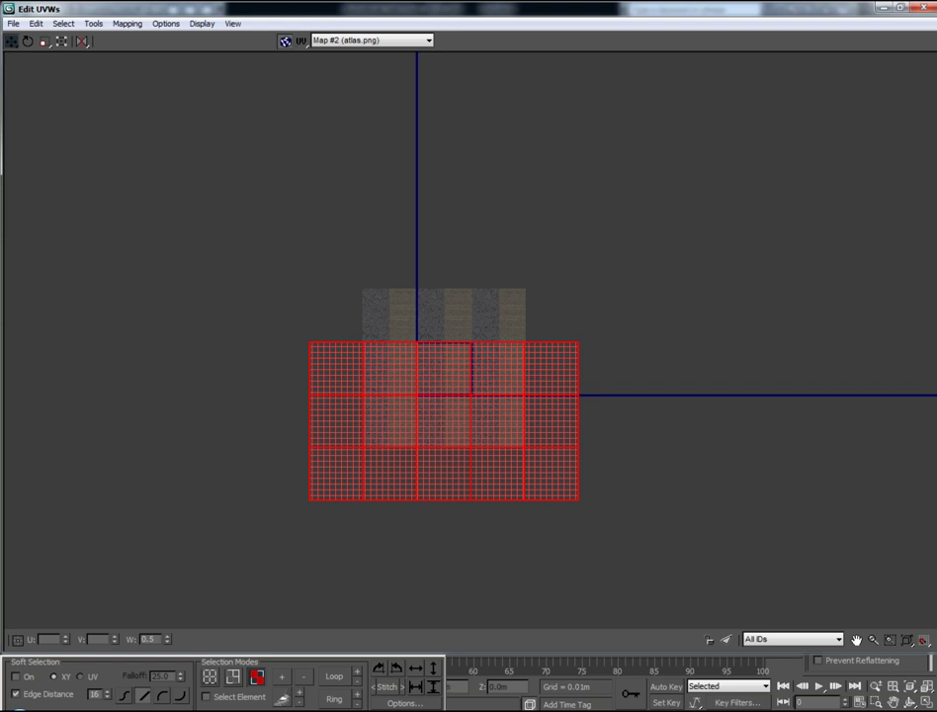
Step: Stack the remaining columns and rows of UV faces onto the single lower-left tile of the layout
left_click_drag(446, 317, 654, 540)
left_click_drag(497, 421, 390, 420)
left_click_drag(419, 422, 367, 421)
left_click_drag(364, 448, 363, 445)
left_click_drag(337, 423, 337, 475)
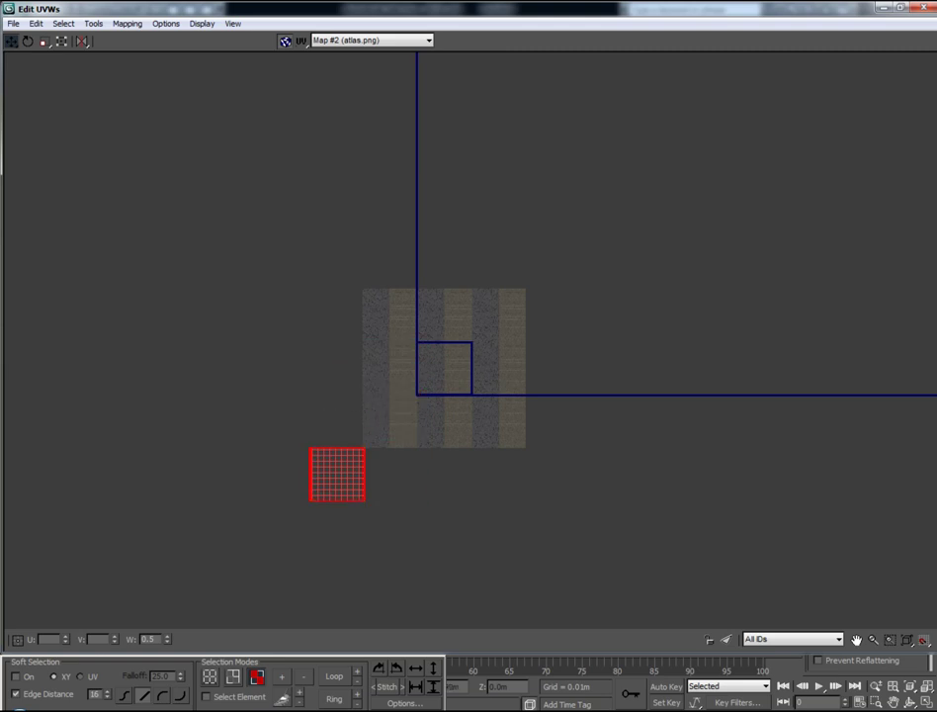
left_click(250, 352)
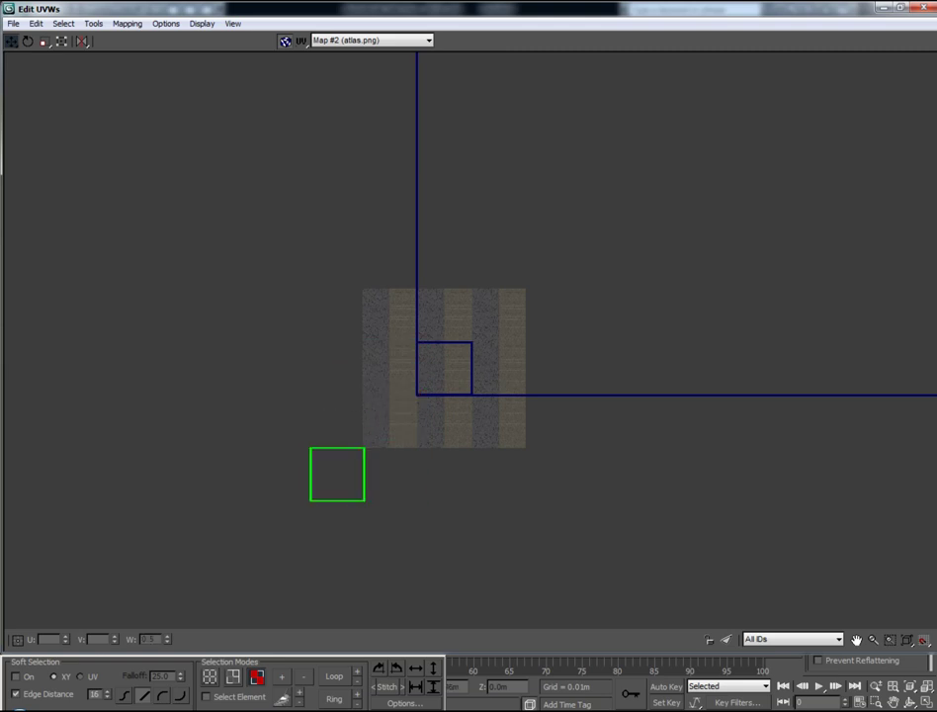
Step: Try to align the offset UV faces at the lower-right corner of the stack and undo the changes
scroll(358, 501, "up", 10)
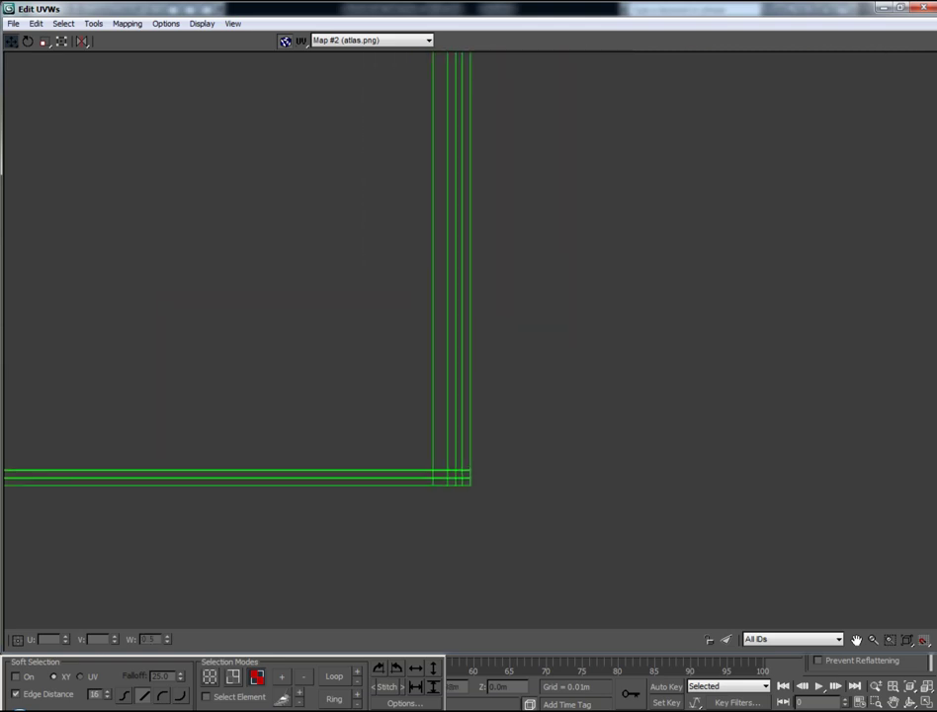
scroll(413, 490, "up", 6)
scroll(561, 475, "down", 4)
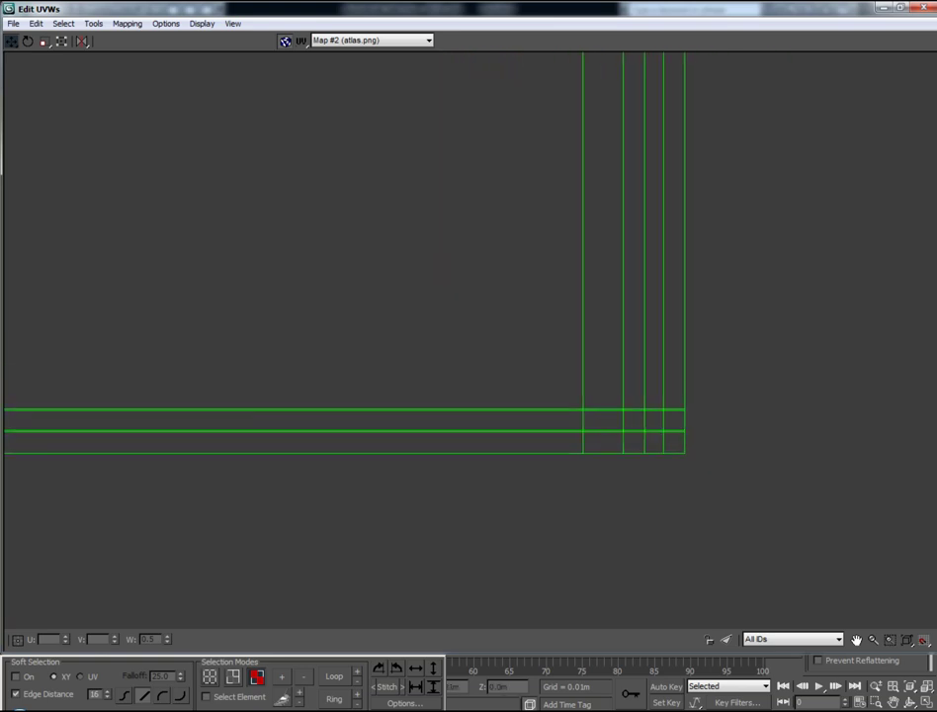
left_click_drag(698, 454, 575, 402)
left_click(676, 442)
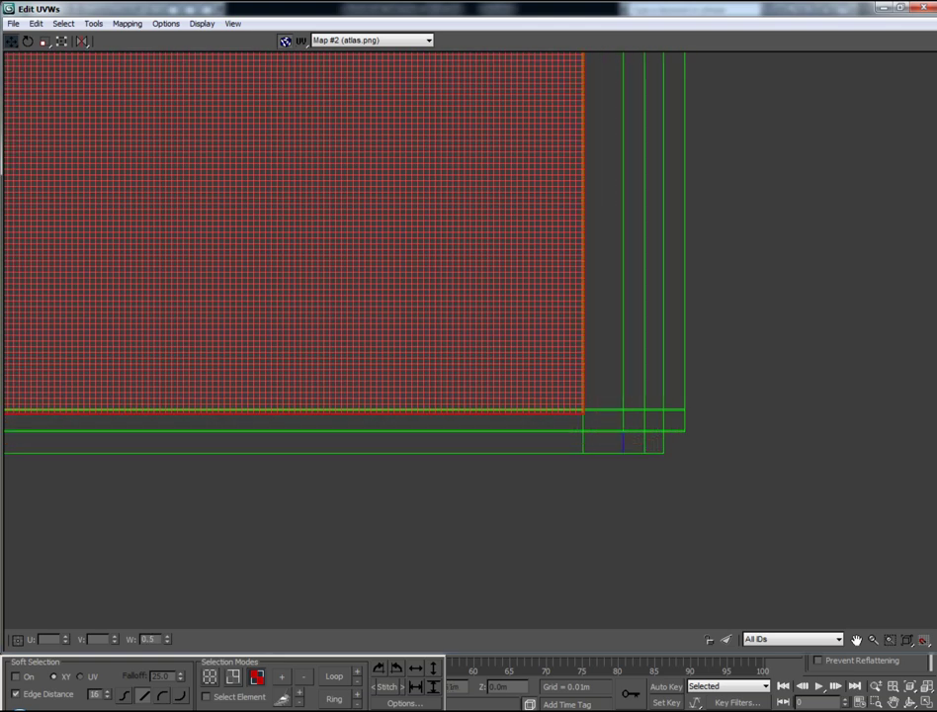
key("ctrl+z")
key("ctrl+z")
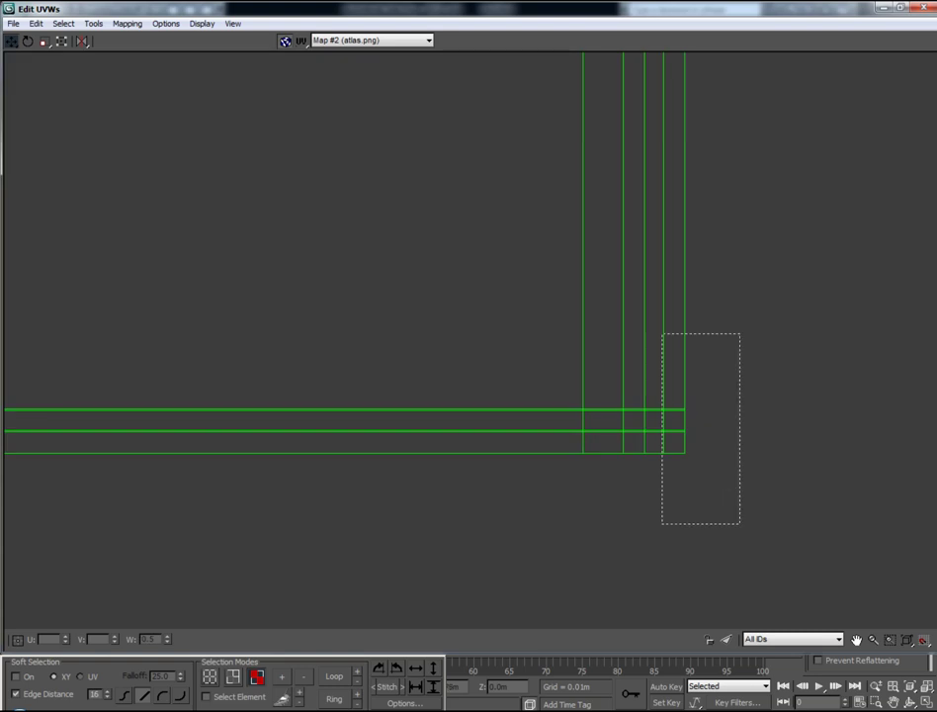
Step: Align the offset UV faces at the stack's lower-right corner horizontally and vertically so all of them overlap exactly
left_click_drag(738, 530, 636, 331)
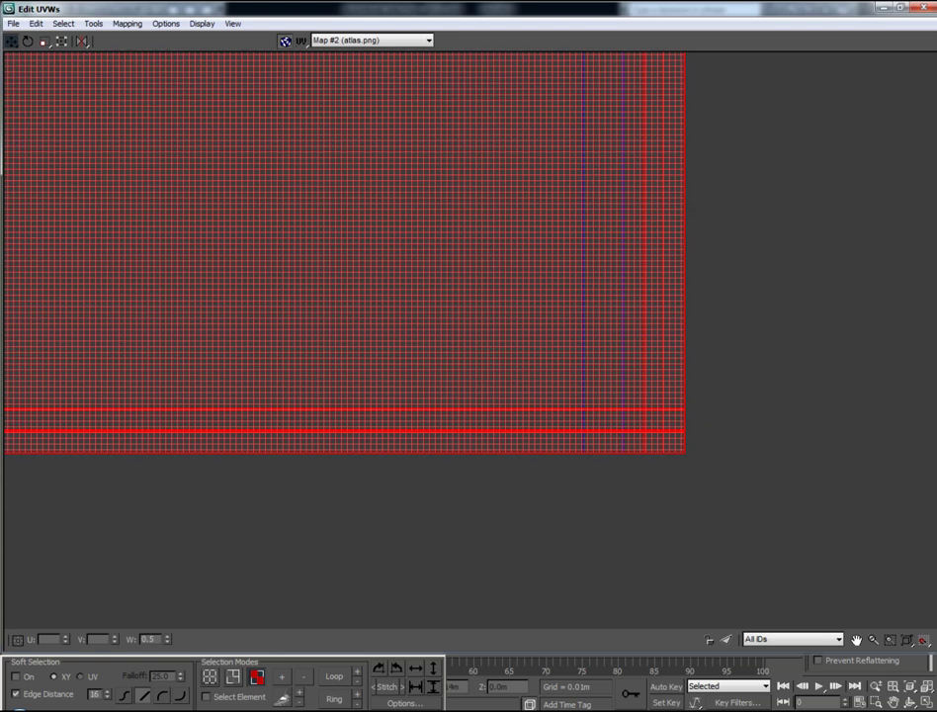
left_click_drag(753, 350, 598, 432)
left_click_drag(527, 429, 675, 477)
left_click_drag(604, 440, 603, 395, "shift")
left_click_drag(652, 440, 604, 387)
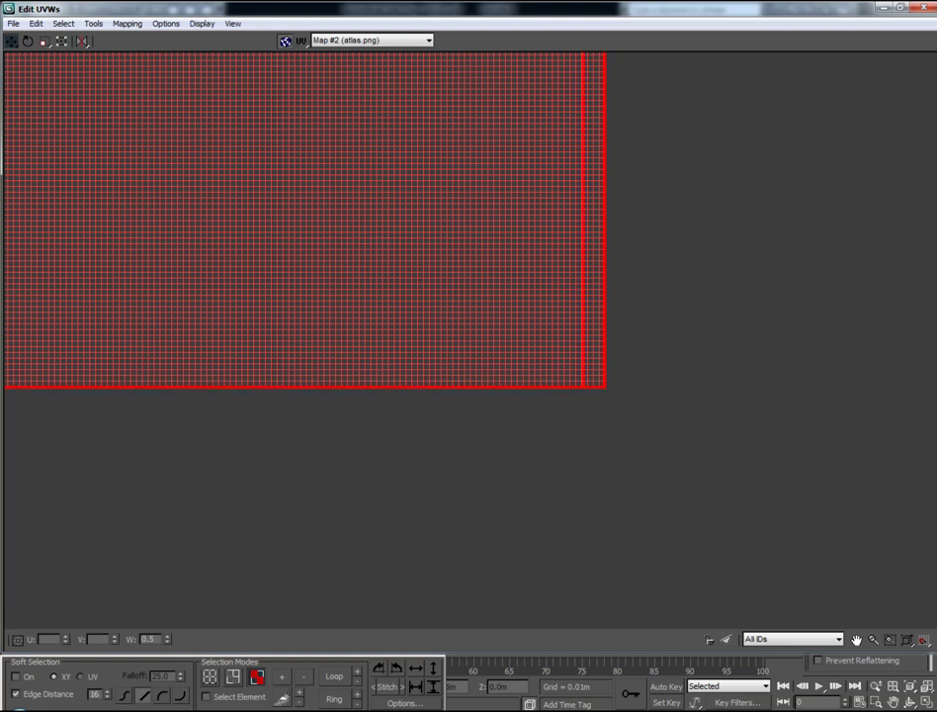
left_click_drag(683, 403, 599, 341)
left_click_drag(603, 387, 586, 387, "shift")
left_click(580, 447)
Step: Select the whole stack of UV faces and move it in Freeform Mode onto the blue-outlined UV square over the atlas
scroll(579, 447, "down", 12)
scroll(624, 449, "up", 1)
left_click_drag(619, 463, 502, 383)
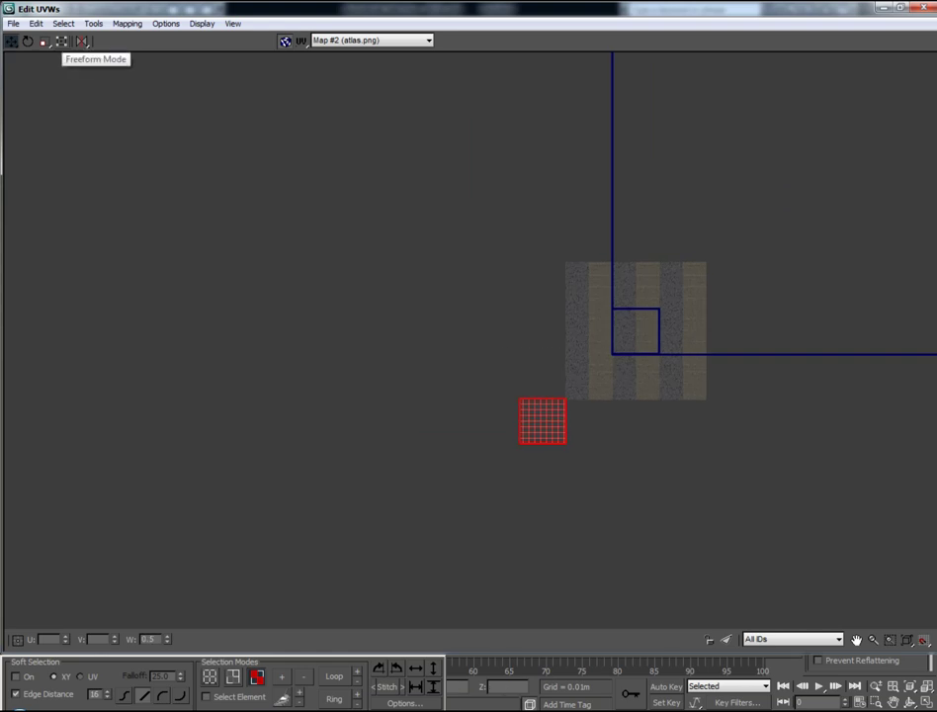
left_click(61, 42)
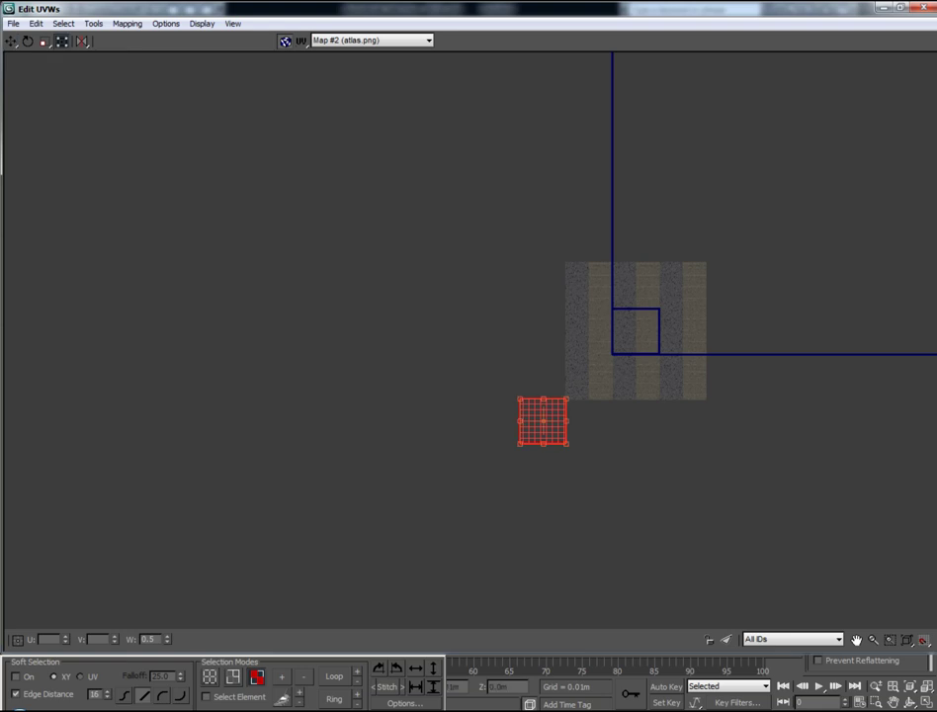
middle_click_drag(667, 453, 649, 443)
scroll(648, 443, "up", 2)
scroll(546, 401, "up", 3)
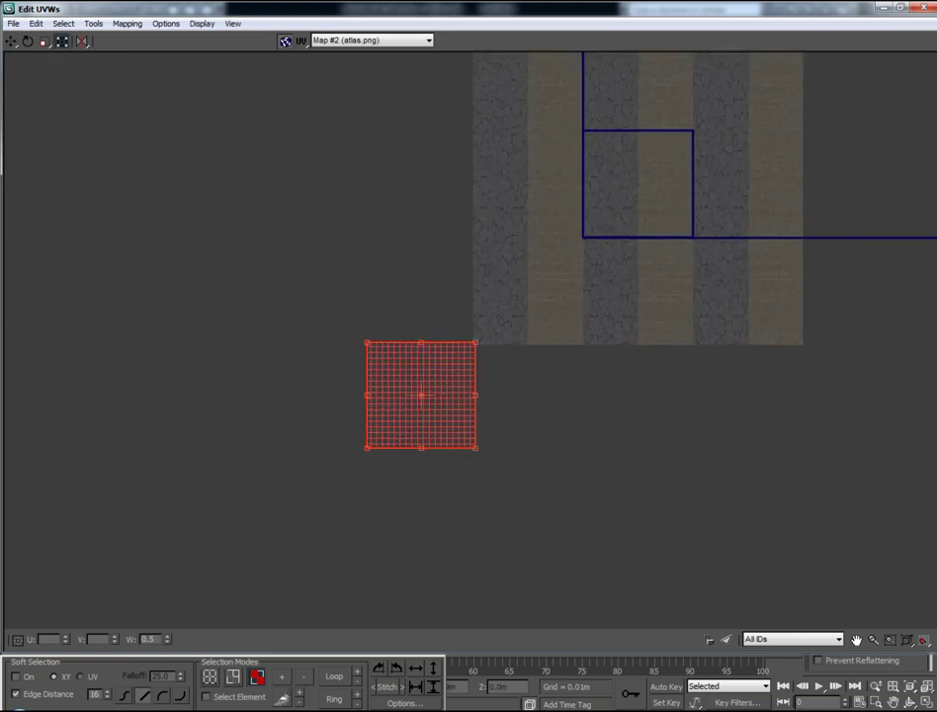
left_click_drag(421, 394, 650, 181)
scroll(618, 134, "up", 5)
left_click_drag(633, 297, 629, 302)
scroll(524, 215, "down", 5)
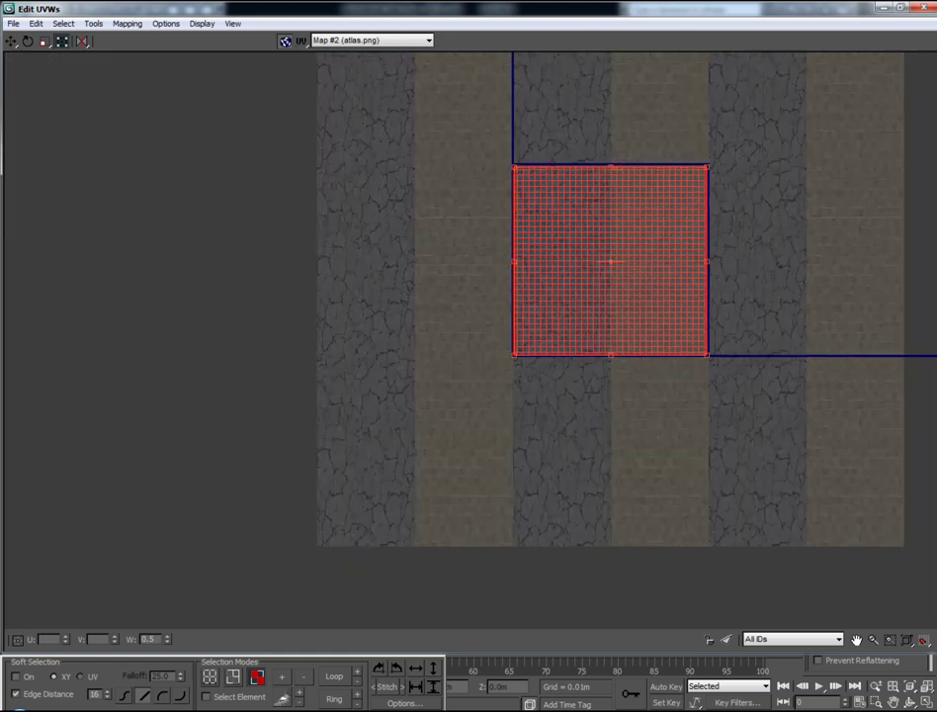
Step: Scale the UV stack down from its lower-right corner to fit just inside the upper cracked-stone half of the atlas
scroll(722, 255, "up", 2)
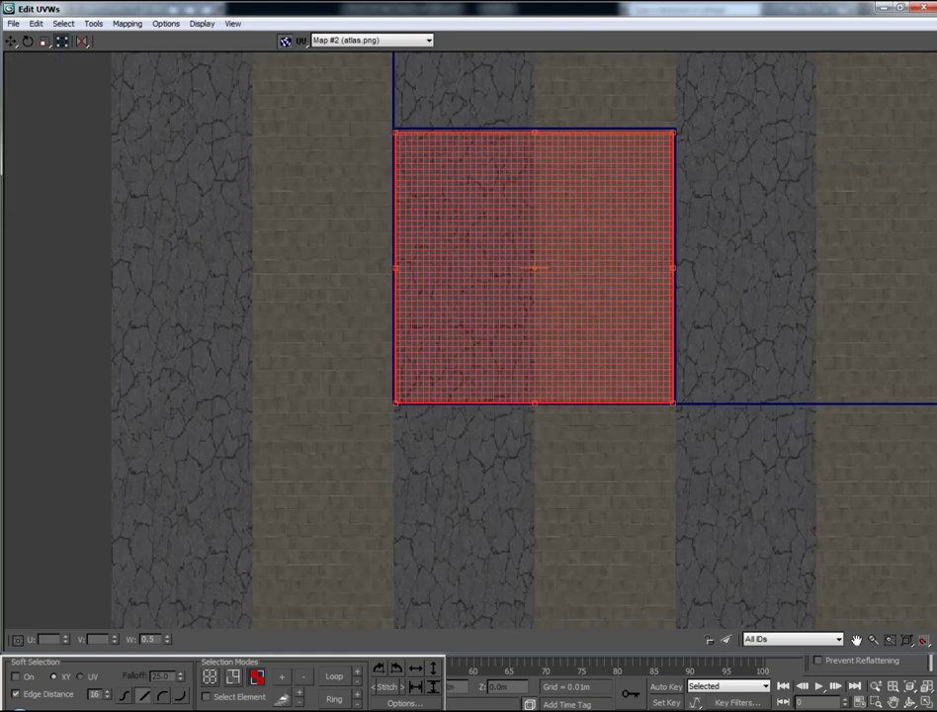
left_click_drag(674, 402, 534, 266)
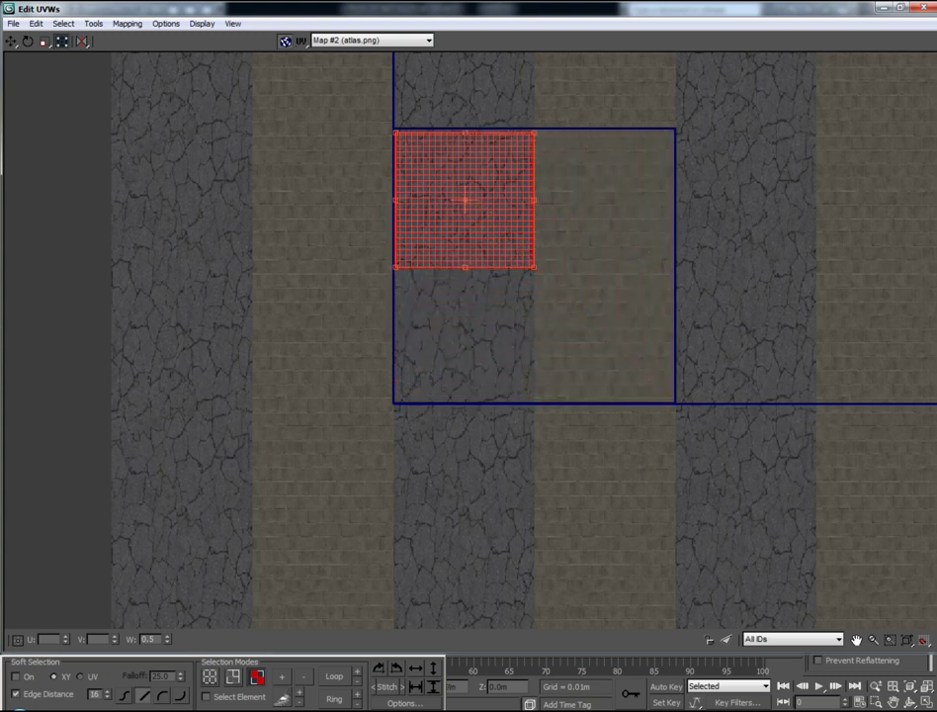
scroll(435, 142, "up", 5)
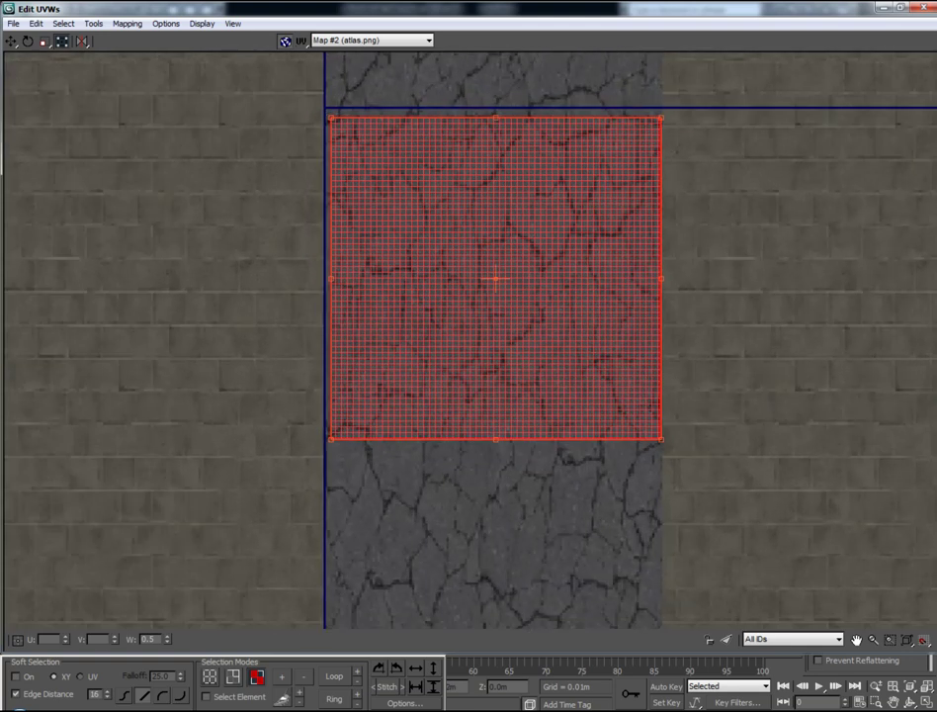
left_click_drag(661, 439, 654, 433)
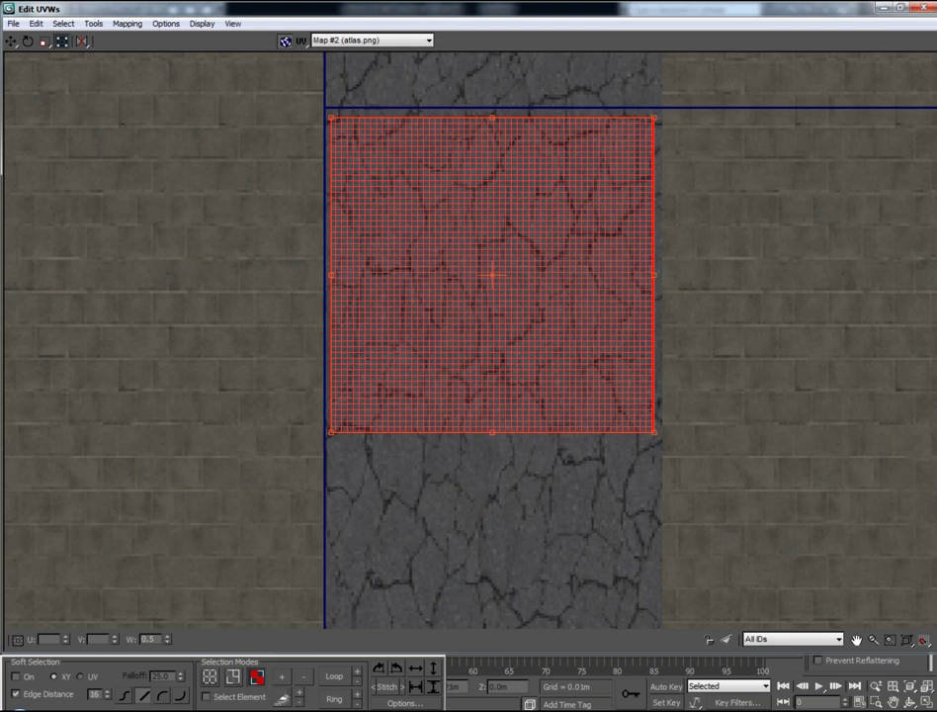
Step: Close the UV editor and examine how the cracked-stone texture repeats across the plane's faces in the viewport
left_click(900, 7)
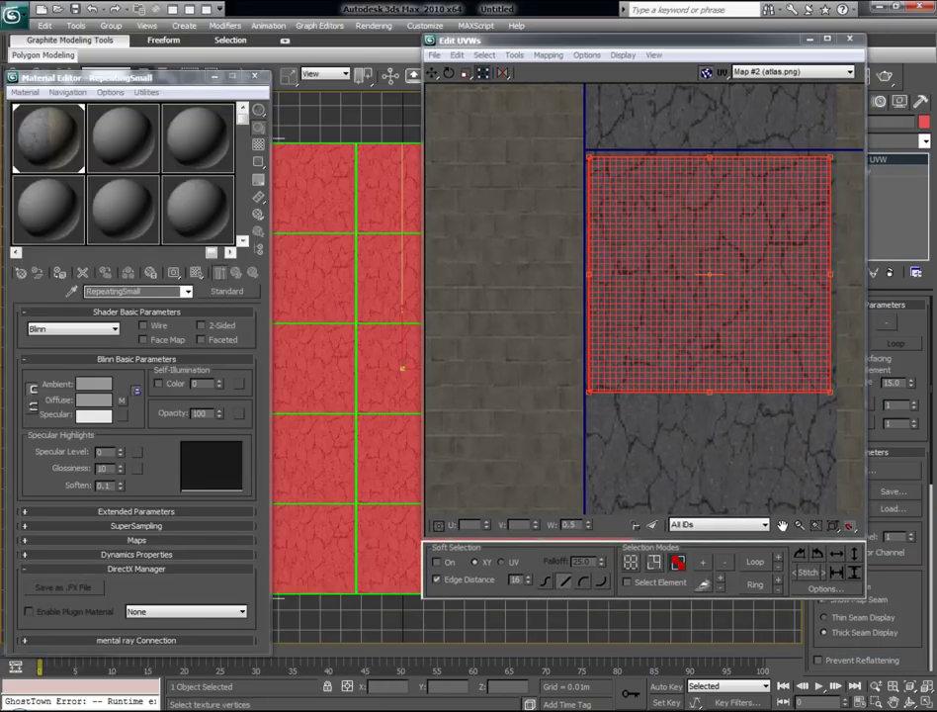
left_click(847, 40)
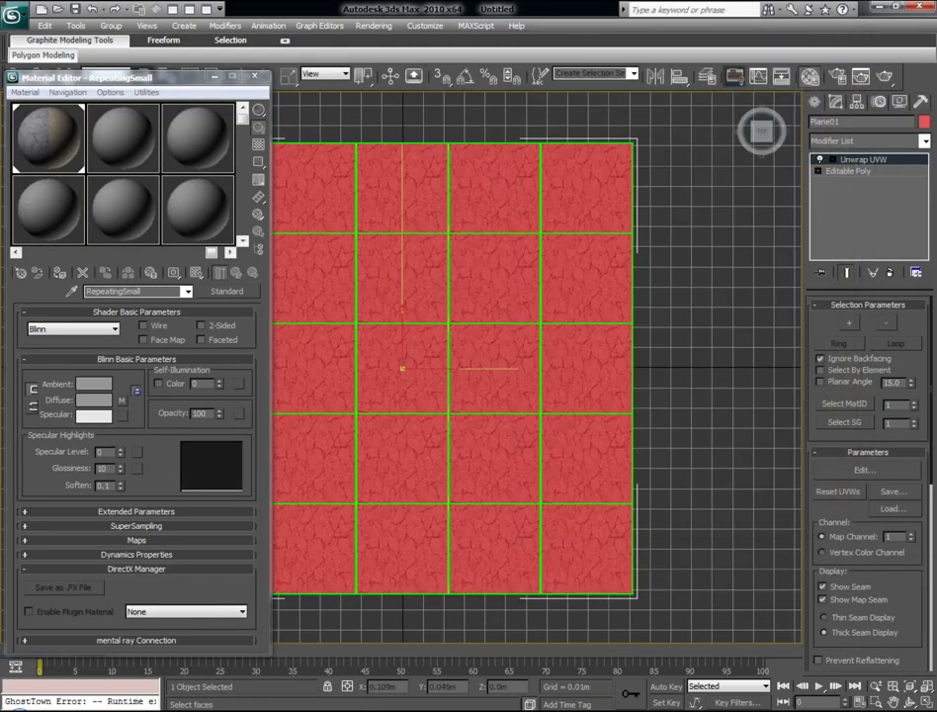
middle_click_drag(362, 373, 463, 373)
middle_click_drag(635, 396, 648, 400)
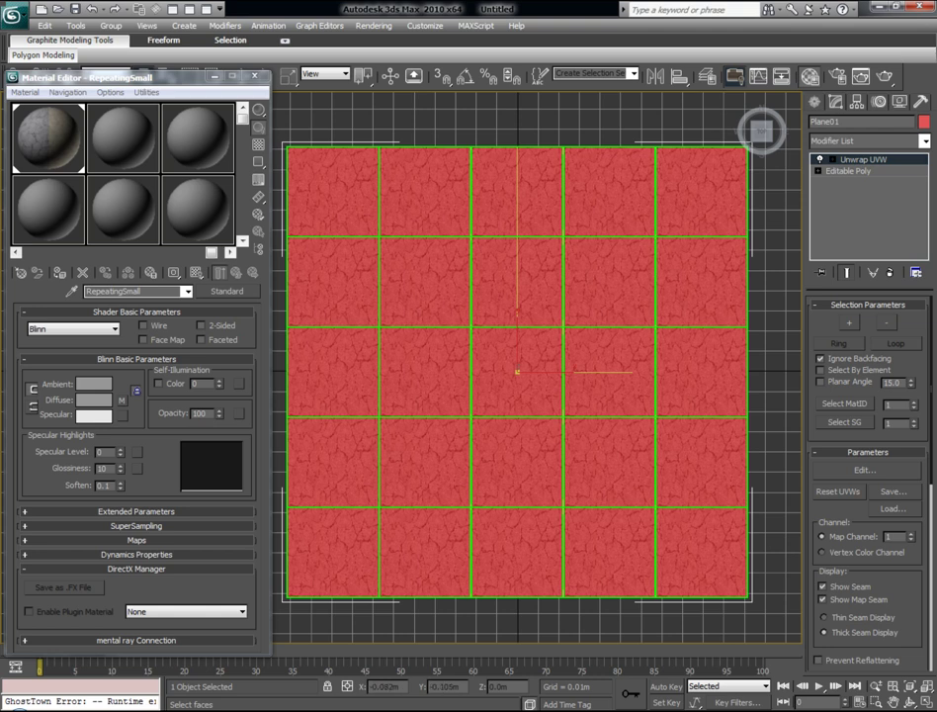
scroll(533, 366, "up", 5)
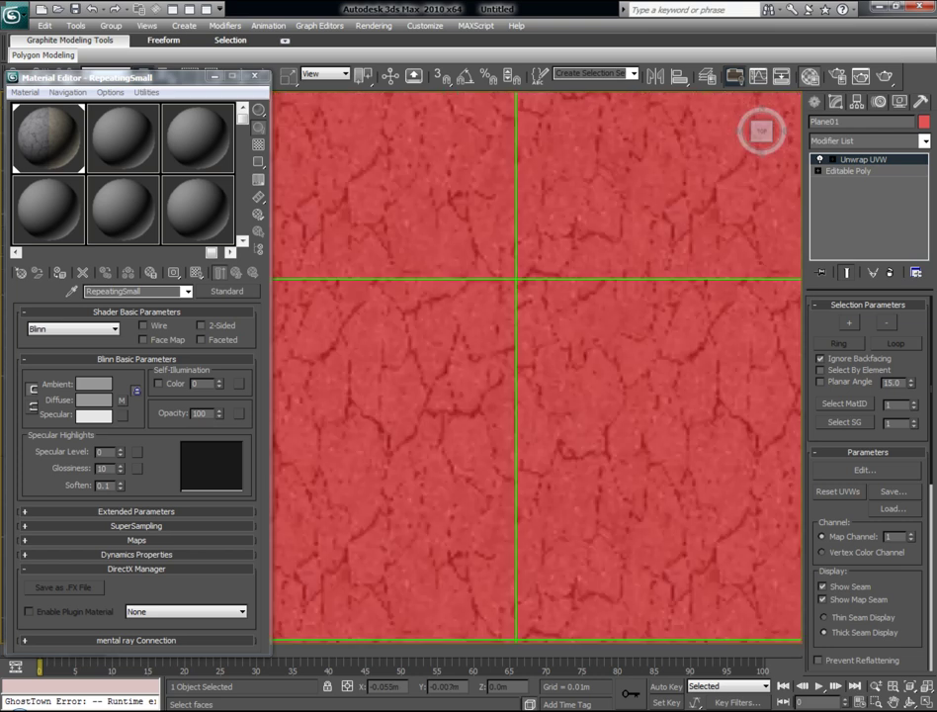
middle_click_drag(553, 366, 430, 364)
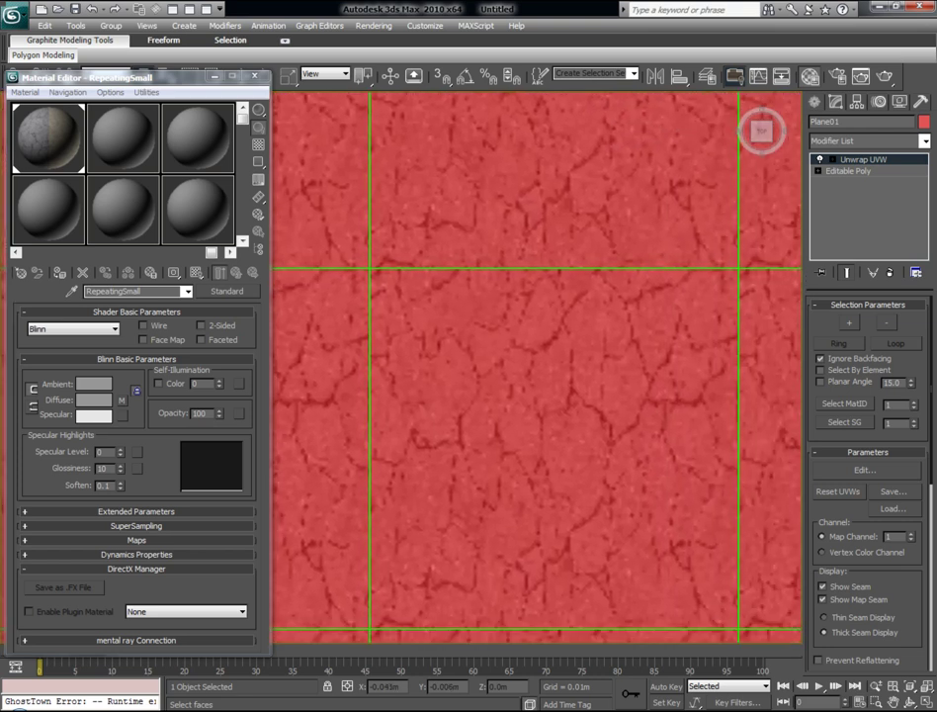
scroll(535, 366, "down", 5)
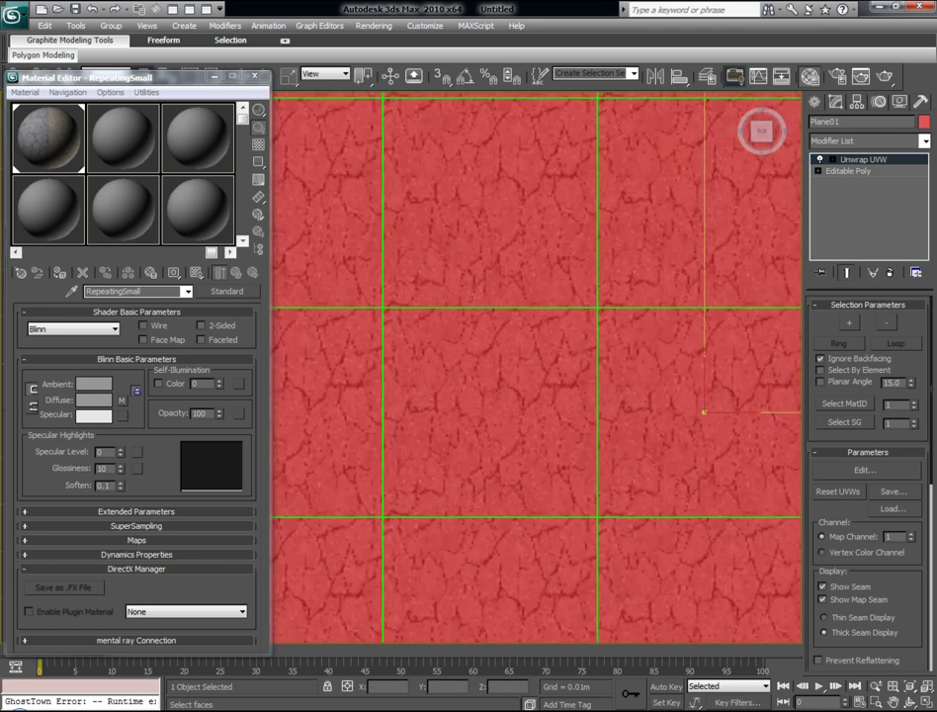
Step: Reopen the UV editor, minimize the Material Editor, and narrow the stacked UV faces horizontally from their right side
left_click(852, 469)
middle_click_drag(731, 336, 667, 354)
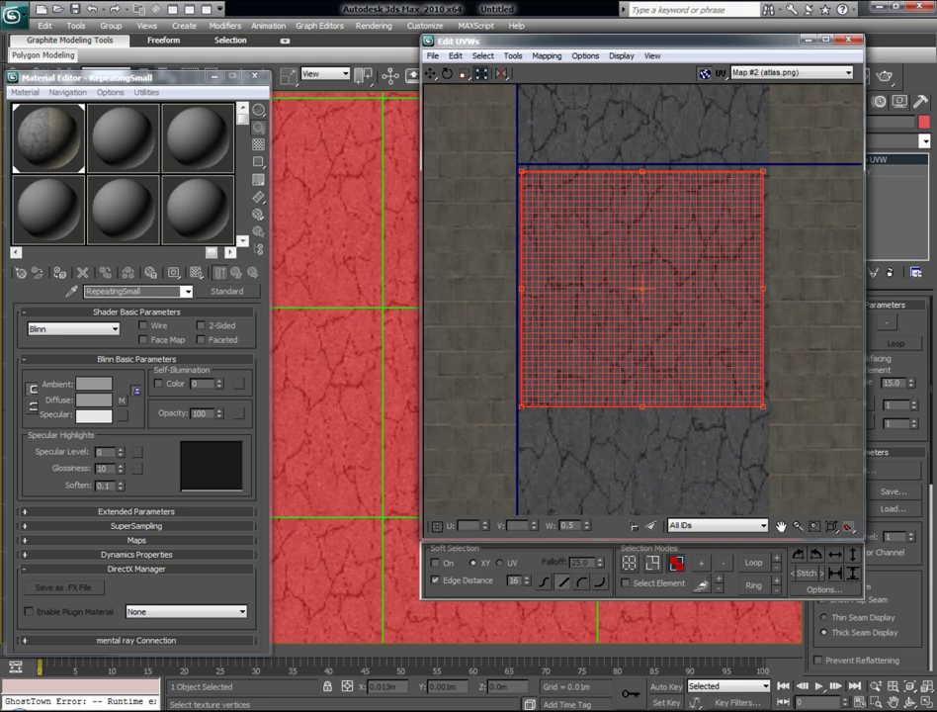
left_click_drag(763, 288, 722, 288)
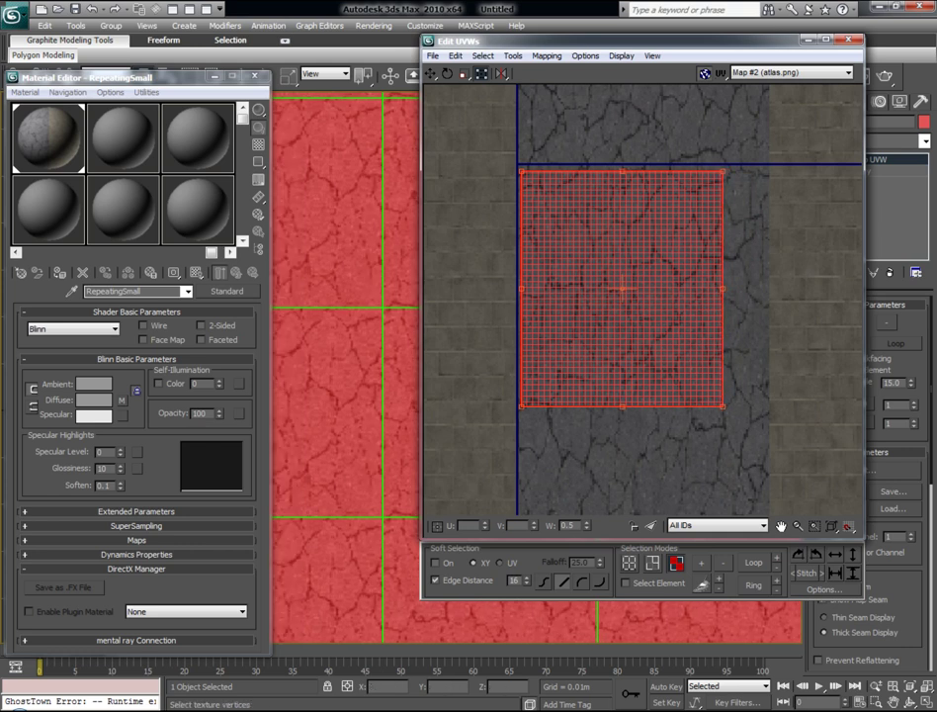
left_click(214, 76)
left_click_drag(581, 40, 761, 128)
left_click_drag(907, 496, 887, 496, "shift")
middle_click_drag(474, 346, 384, 357)
Step: Close the UV editor and clear the face selection on the plane
left_click_drag(761, 128, 374, 129)
left_click(648, 129)
left_click(633, 178)
scroll(386, 374, "down", 4)
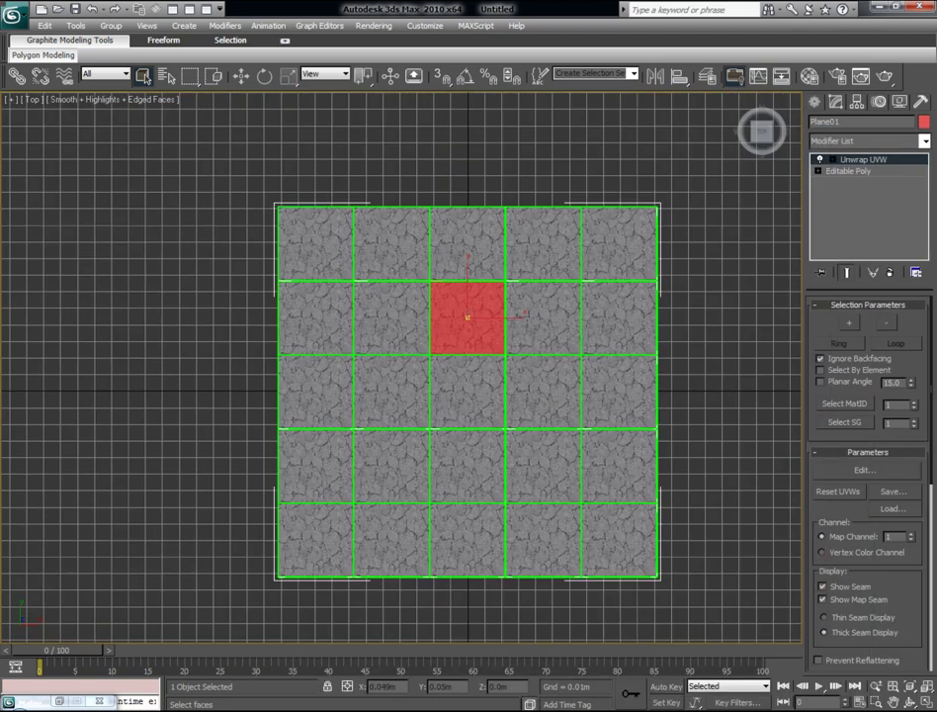
left_click(707, 297)
Step: Collapse the Unwrap UVW modifier into the plane's Editable Poly
right_click(858, 158)
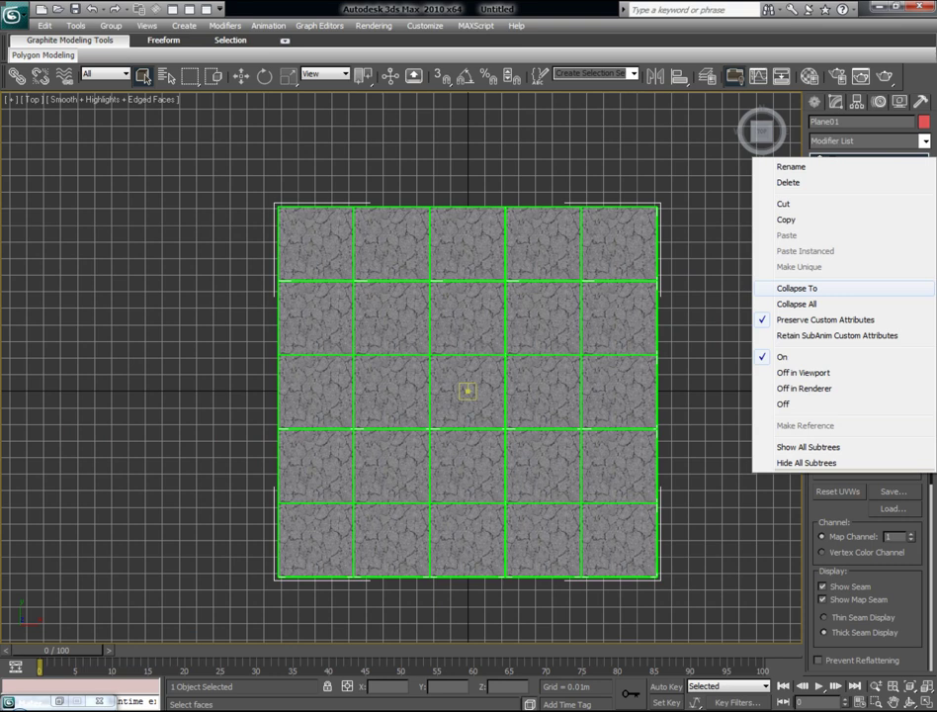
left_click(797, 287)
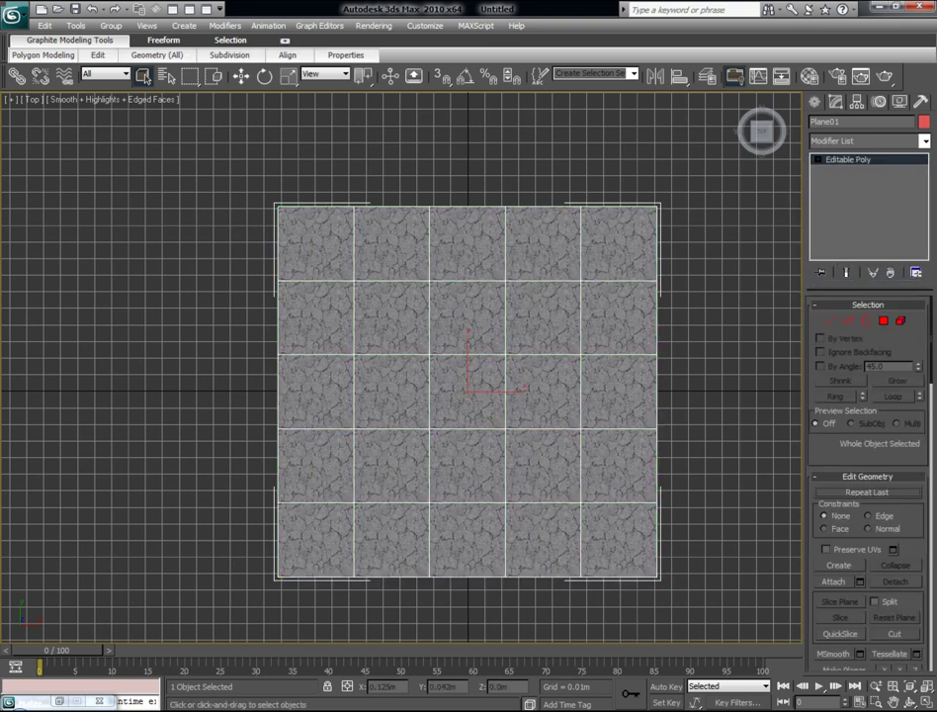
middle_click_drag(336, 412, 326, 405)
scroll(493, 436, "up", 3)
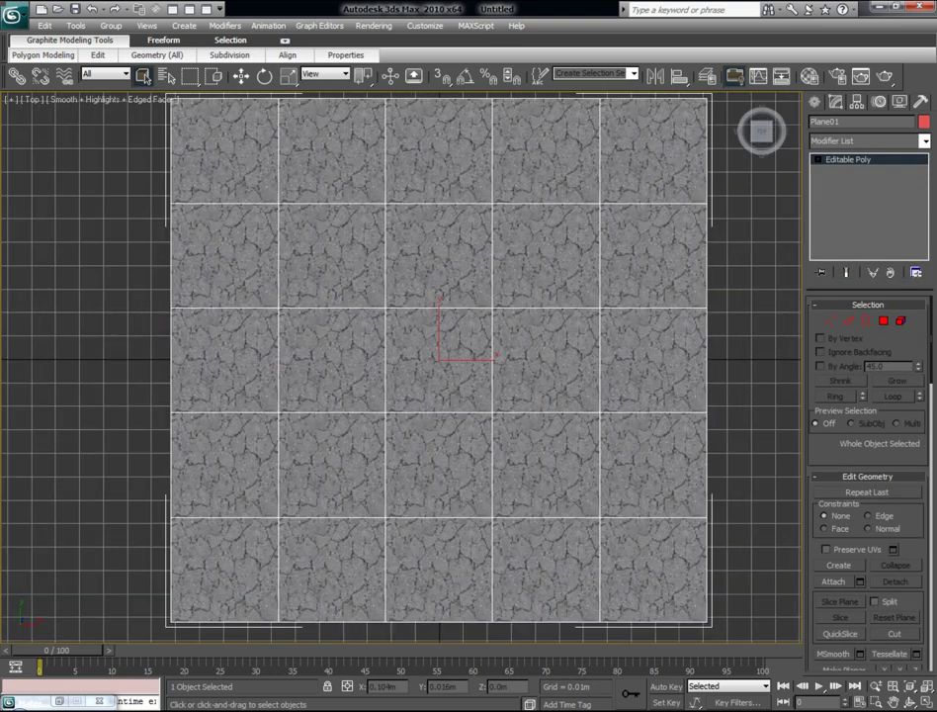
middle_click_drag(689, 322, 653, 331)
scroll(652, 331, "down", 1)
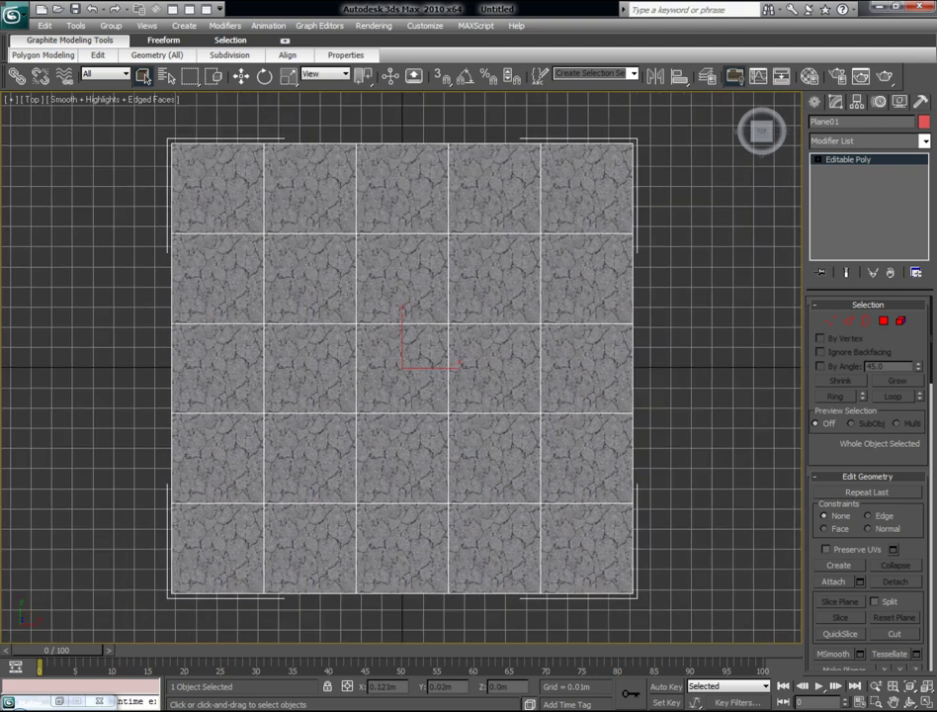